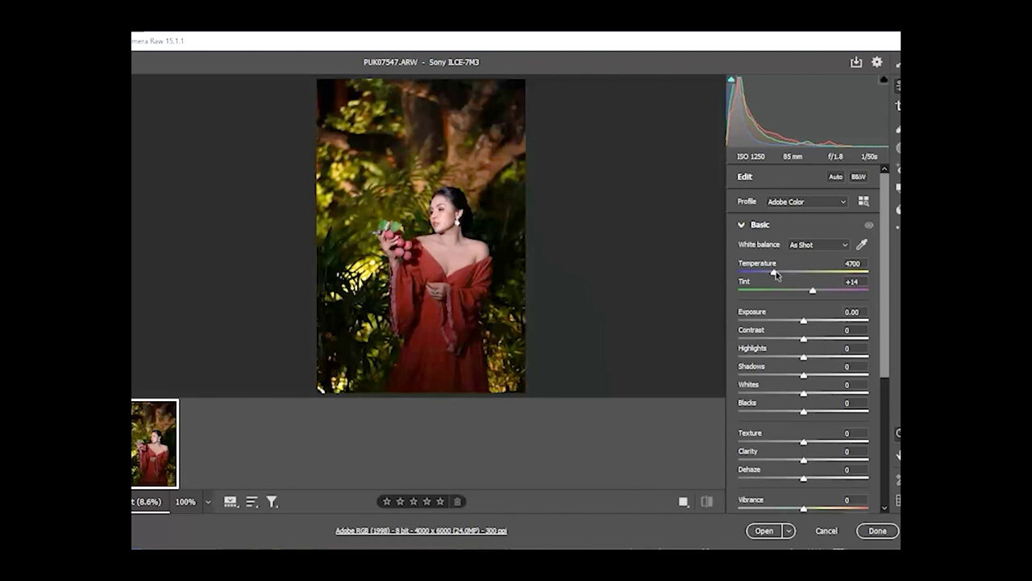
Set Temperature to 4850, Tint +13, Exposure +0.70, Contrast -74, Highlights -20, Shadows +39, Whites +22 and Blacks +44 for the portrait.
left_click_drag(775, 275, 812, 293)
left_click_drag(806, 325, 756, 339)
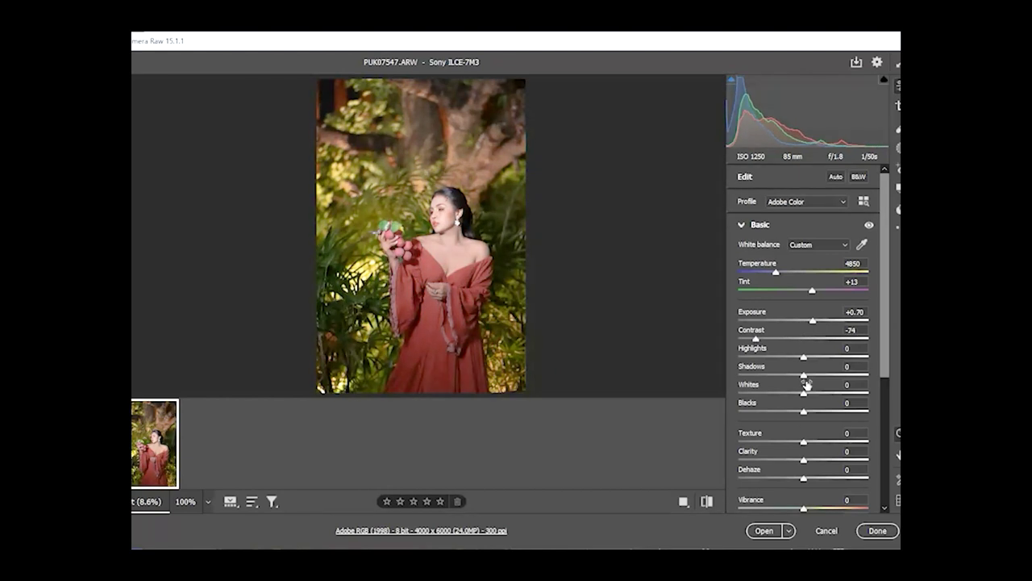
left_click_drag(802, 360, 831, 415)
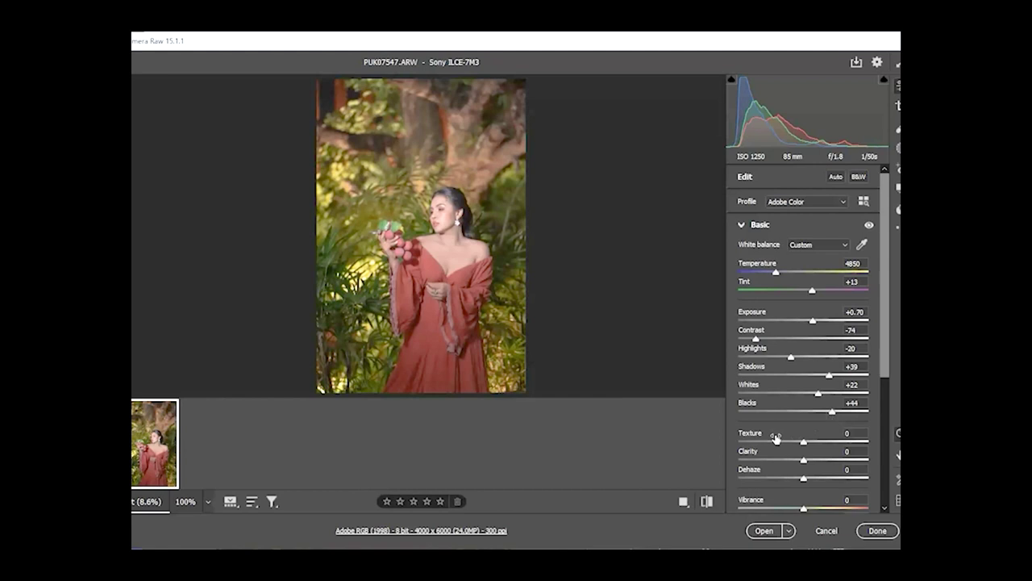
Soften the portrait by setting Texture to -49 and Clarity to -26.
scroll(776, 442, "down", 3)
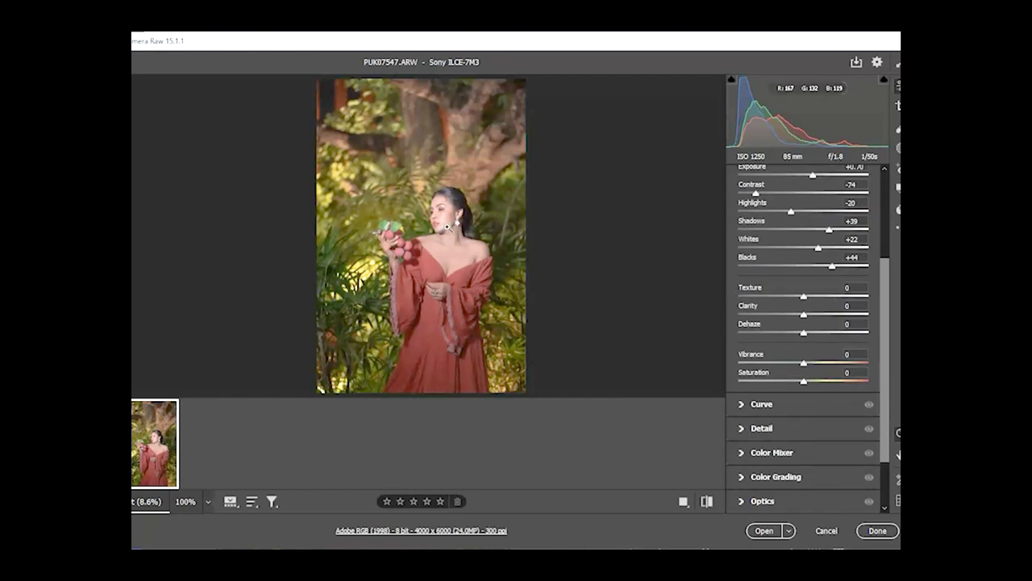
left_click_drag(448, 228, 429, 286)
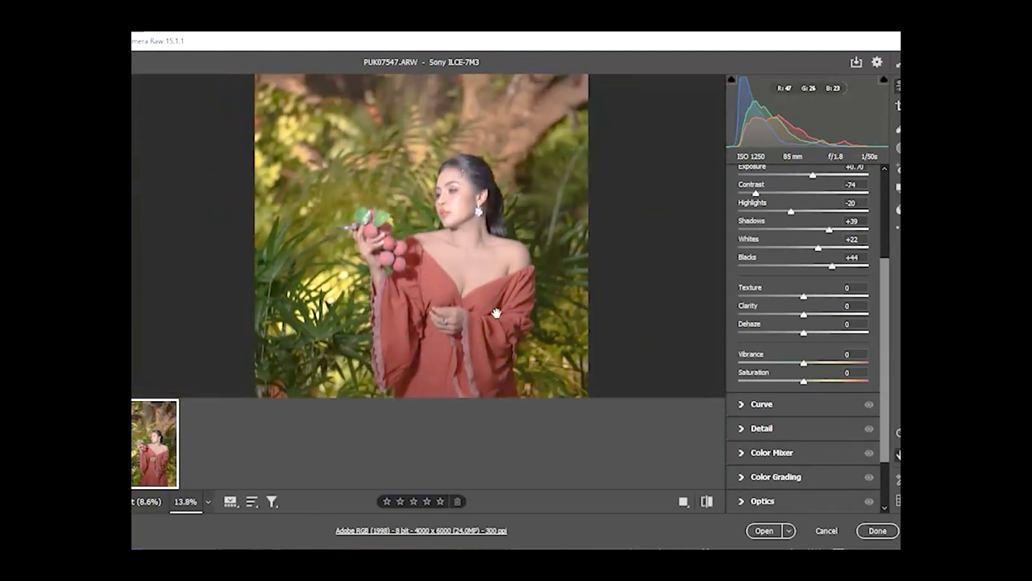
left_click_drag(497, 313, 454, 339)
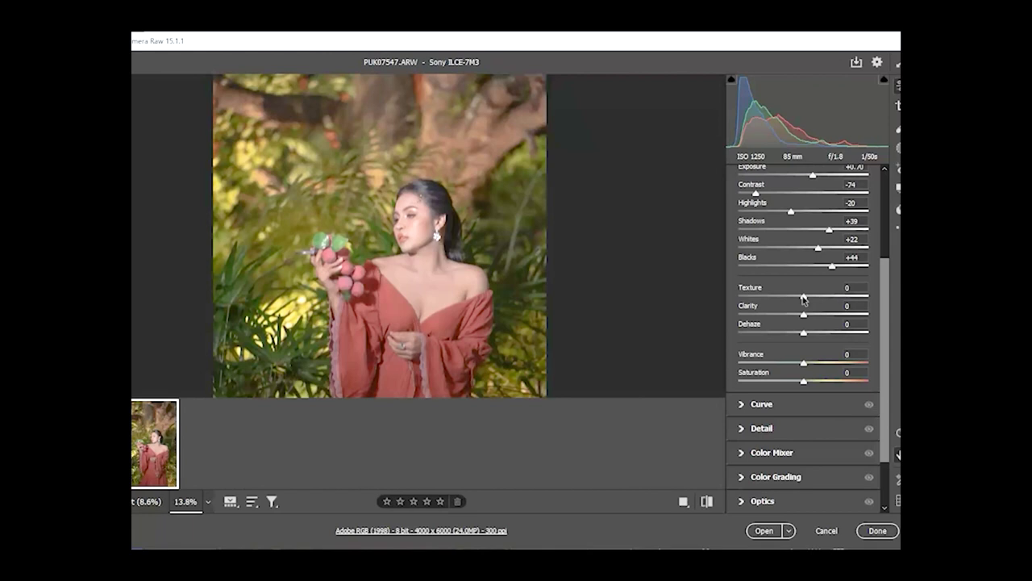
left_click_drag(803, 297, 790, 316)
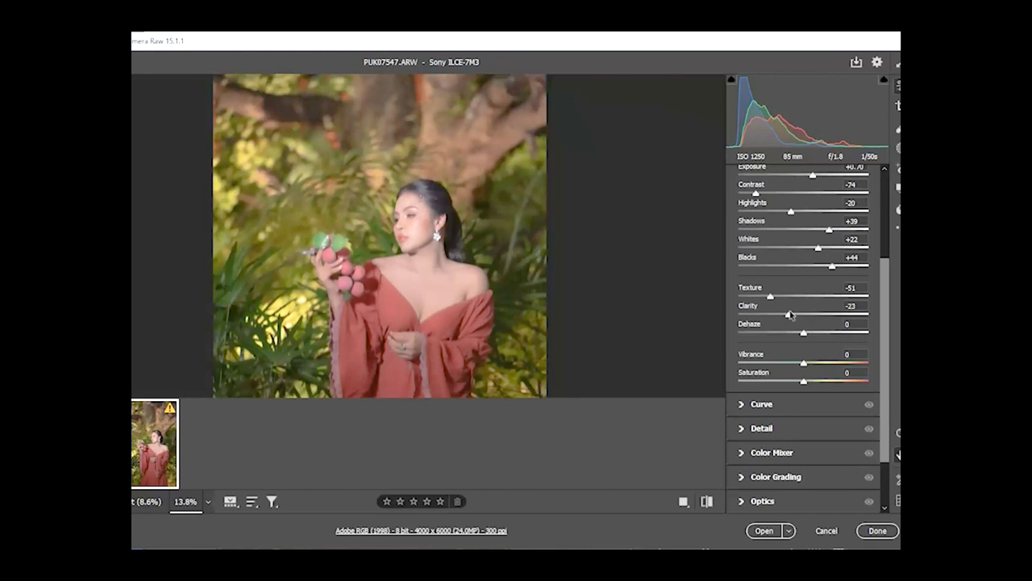
left_click(771, 297)
mouse_move(788, 317)
left_mouse_down()
mouse_move(863, 319)
mouse_move(873, 328)
mouse_move(788, 325)
left_mouse_up()
Set the photo's Dehaze to 0 and its Saturation to -16.
mouse_move(804, 337)
left_mouse_down()
mouse_move(753, 334)
mouse_move(856, 339)
mouse_move(801, 340)
left_mouse_up()
left_click(849, 323)
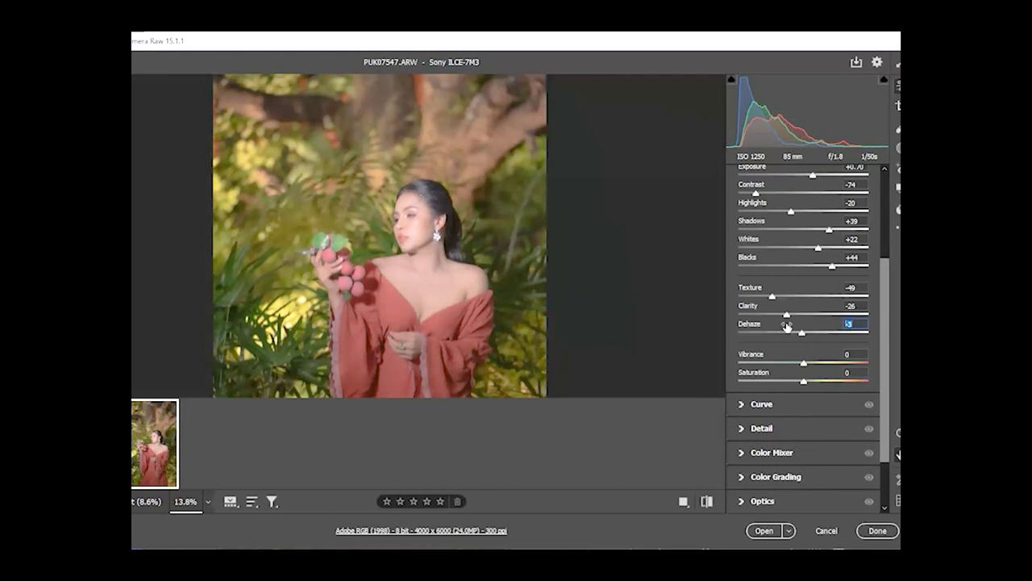
type("0")
left_click_drag(802, 385, 793, 385)
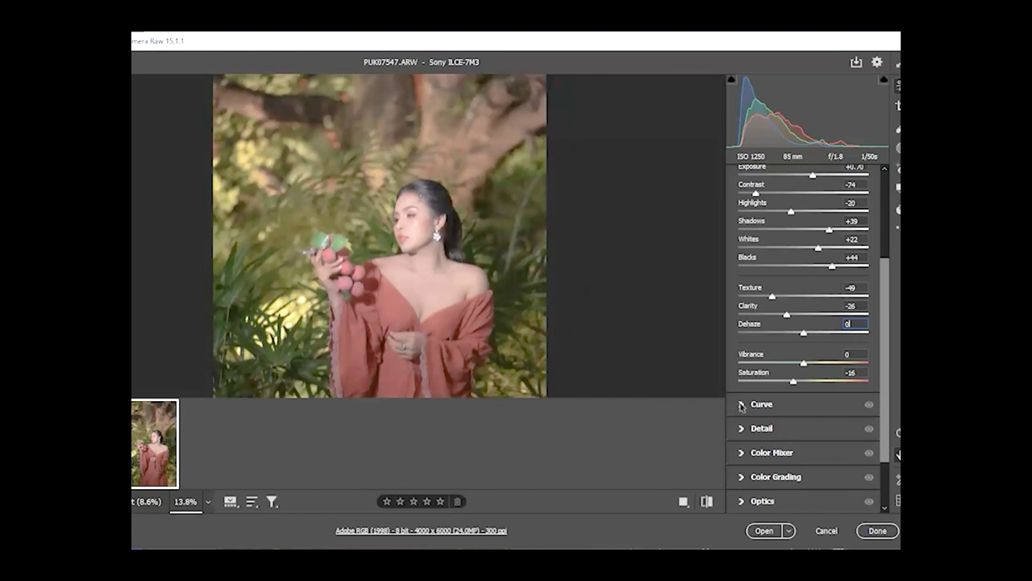
Add a midtone, a shadow and a highlight point to the blue channel's point curve, with the midtone at input 132, output 129.
scroll(889, 399, "down", 2)
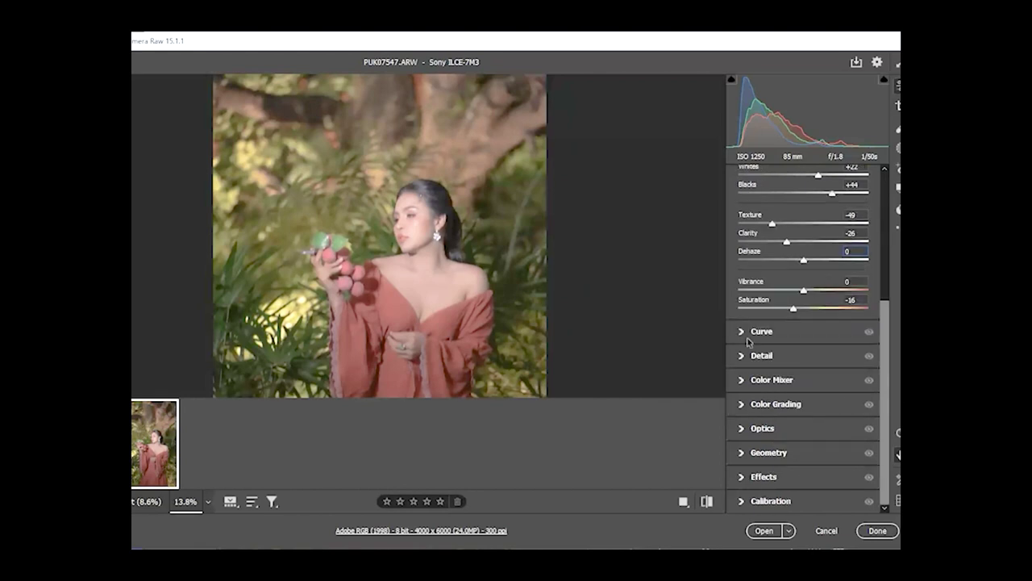
left_click(743, 334)
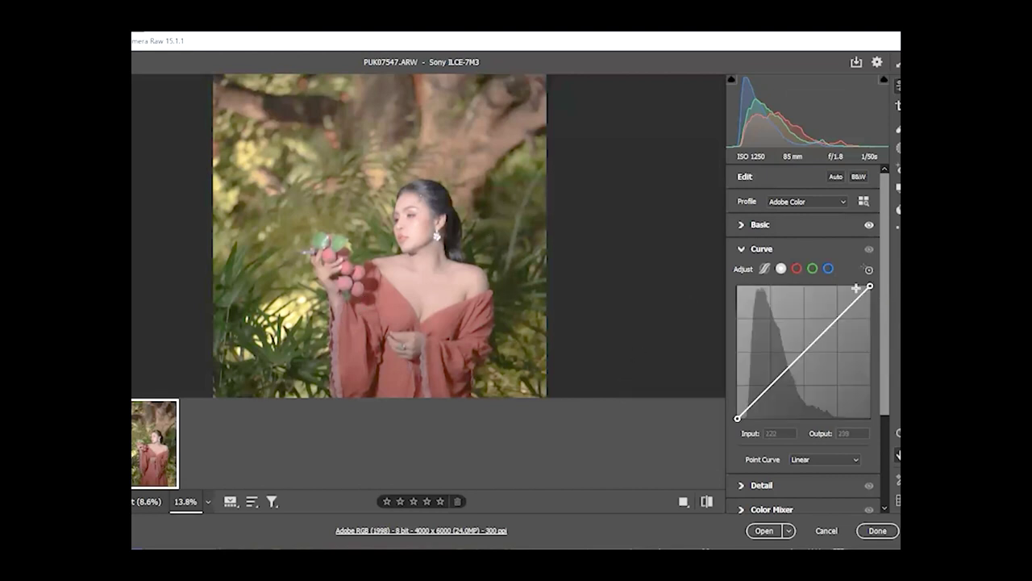
left_click(828, 269)
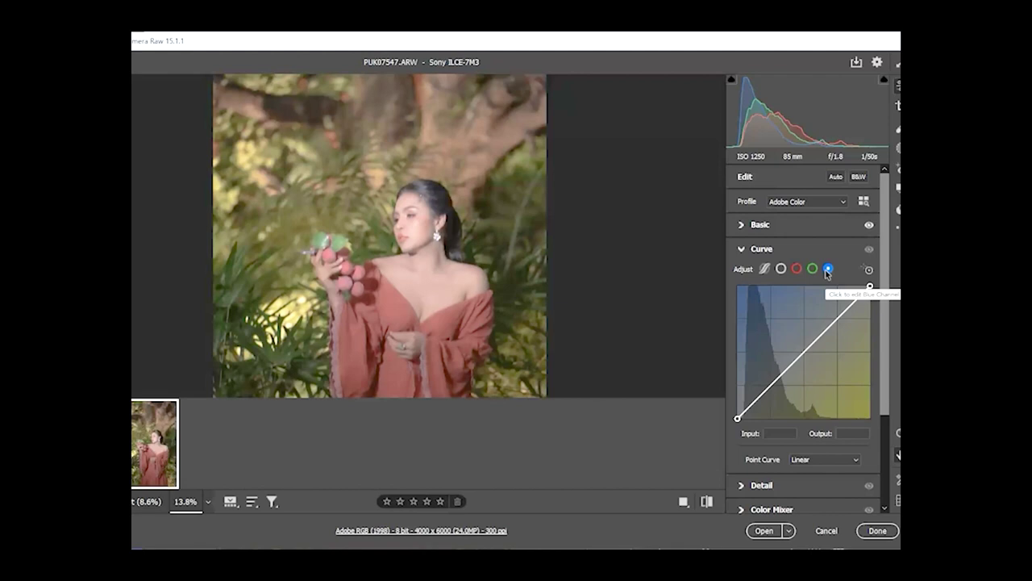
left_click(806, 350)
left_click(768, 387)
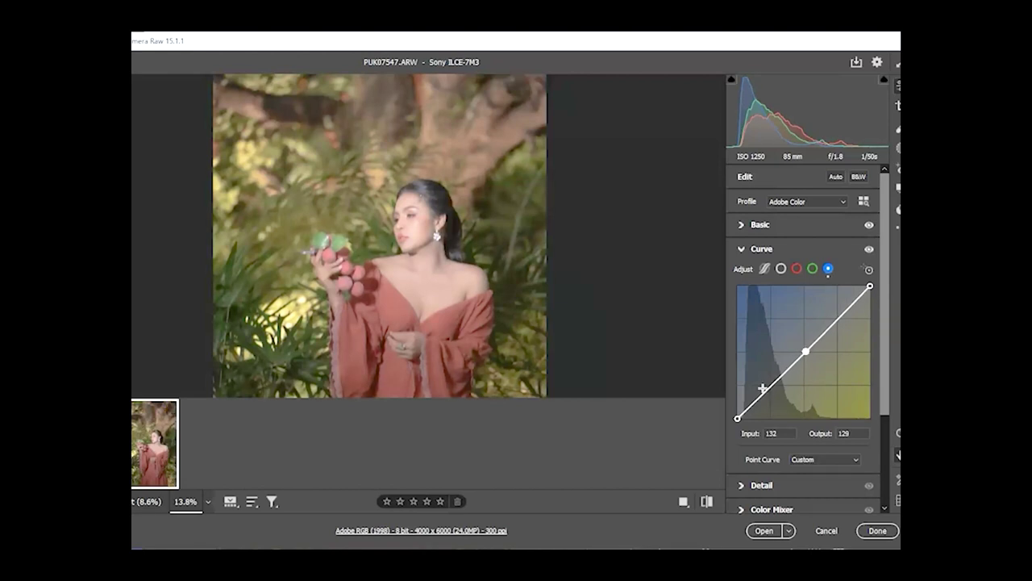
left_click(841, 320)
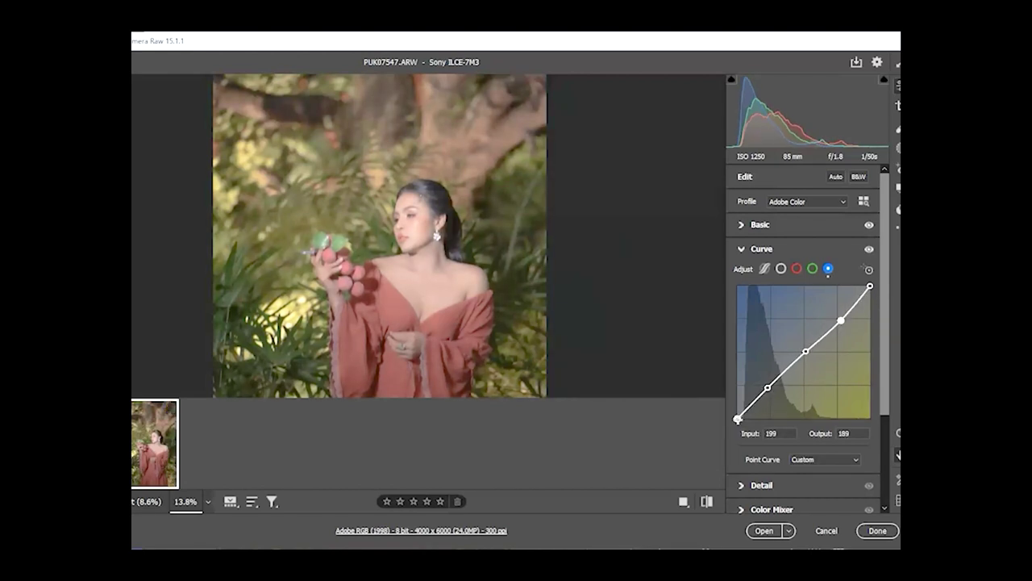
Raise the blue curve's black point to output 47, keeping its white point at output 255.
left_click(738, 418)
mouse_move(738, 419)
left_mouse_down()
mouse_move(737, 374)
mouse_move(737, 400)
left_mouse_up()
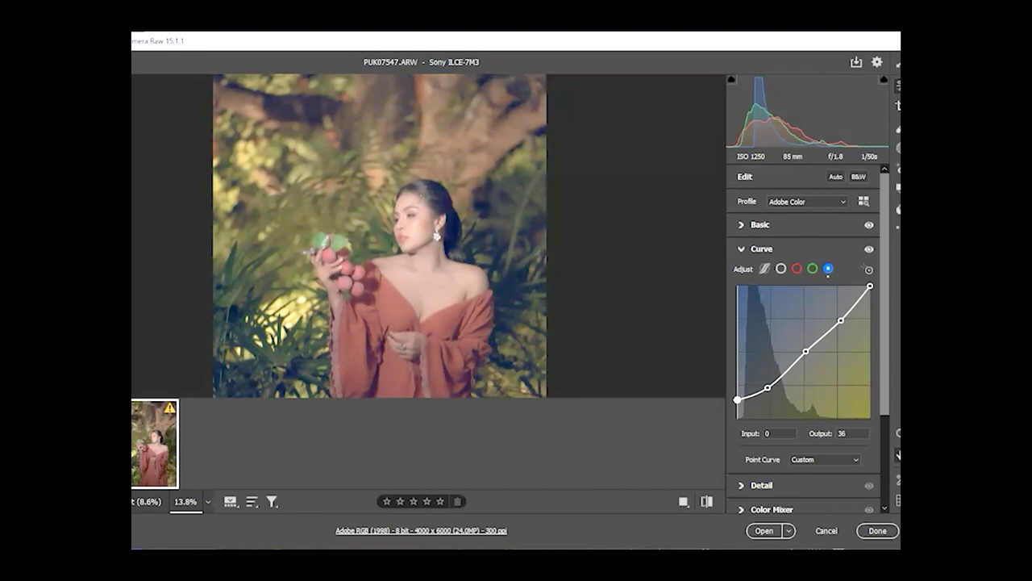
mouse_move(870, 286)
left_mouse_down()
mouse_move(871, 342)
mouse_move(870, 333)
mouse_move(840, 348)
mouse_move(839, 317)
mouse_move(871, 300)
mouse_move(870, 287)
left_mouse_up()
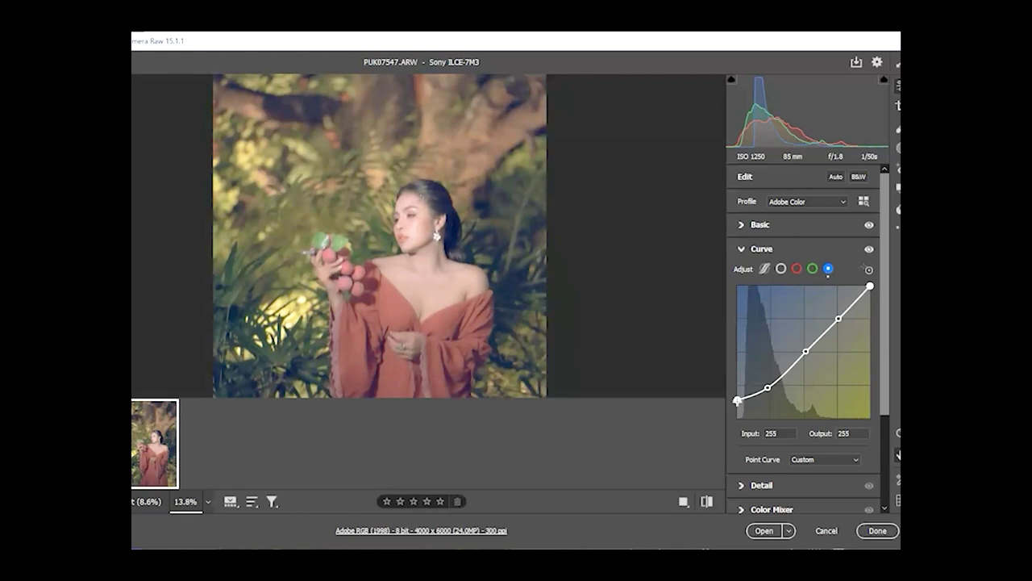
left_click_drag(737, 401, 737, 394)
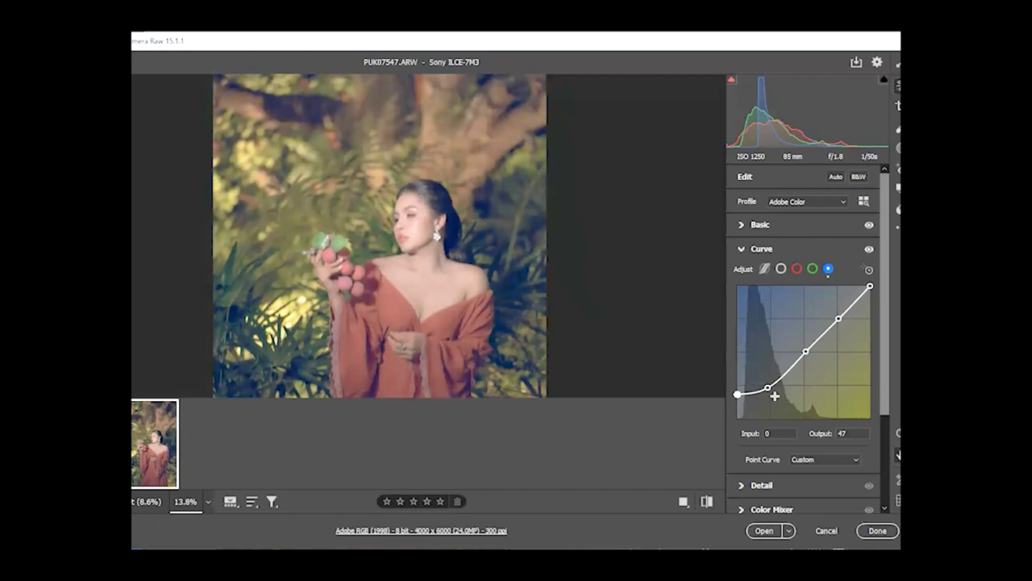
Lift the shadow point of the blue channel curve to input 65, output 73.
mouse_move(768, 388)
left_mouse_down()
mouse_move(772, 370)
mouse_move(775, 379)
left_mouse_up()
key("shift+Up")
key("shift+Up")
key("shift+Up")
key("shift+Up")
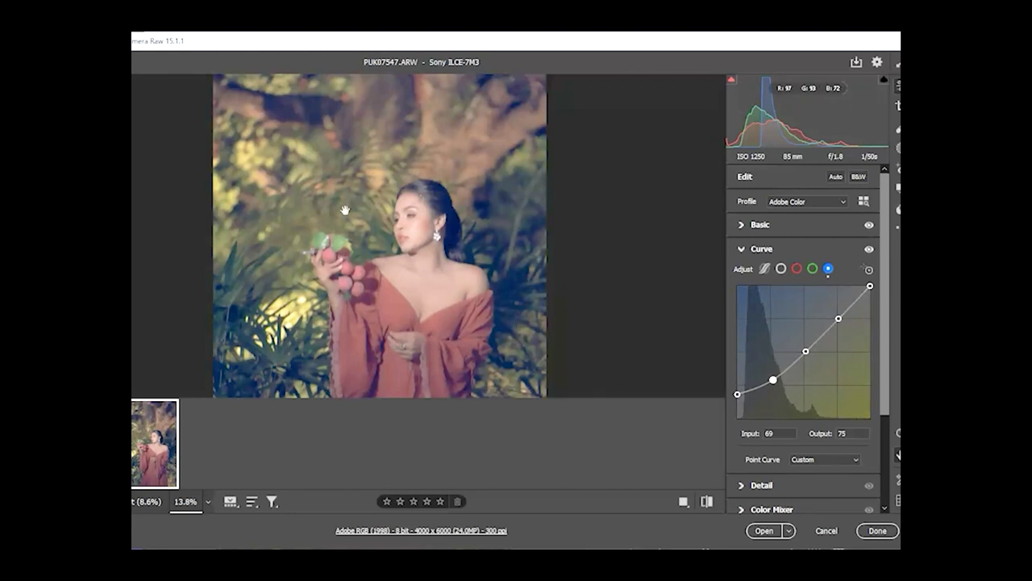
mouse_move(772, 380)
left_mouse_down()
mouse_move(772, 368)
mouse_move(773, 379)
left_mouse_up()
scroll(780, 378, "down", 3)
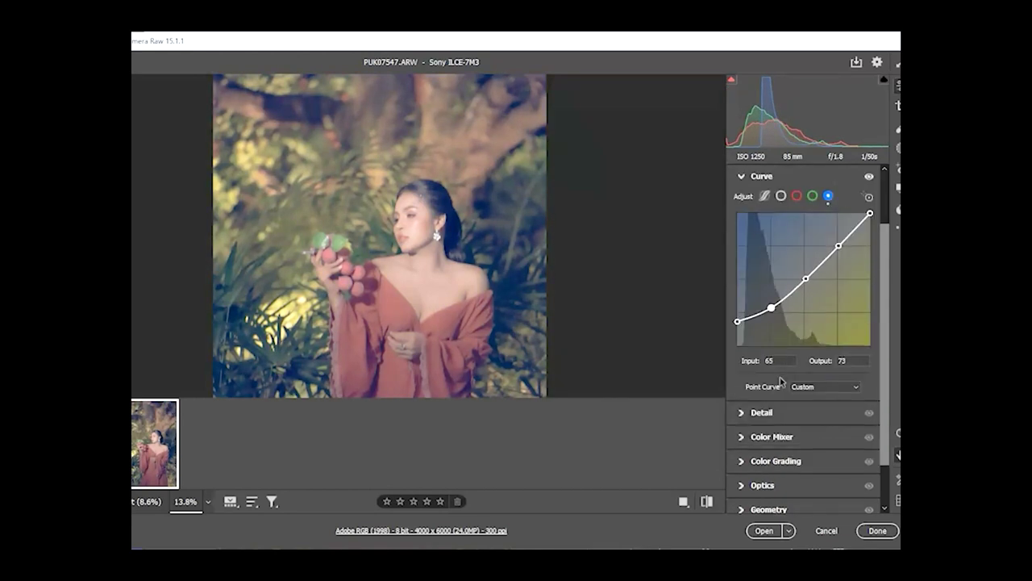
left_click(741, 414)
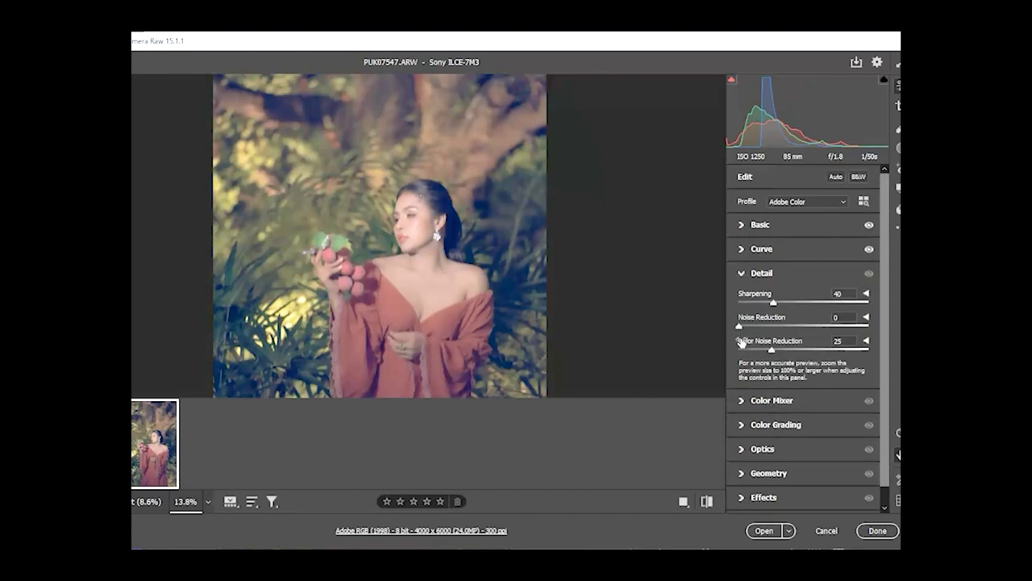
left_click(743, 276)
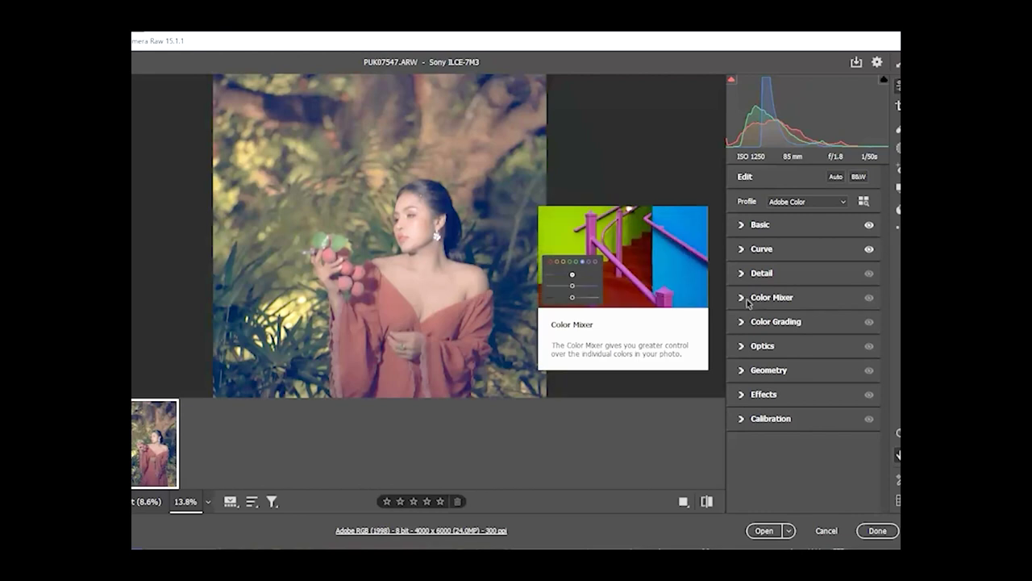
Reduce the HSL colour saturation to -33 for Reds, -13 for Oranges, -10 for Yellows and -18 for Greens.
left_click(741, 299)
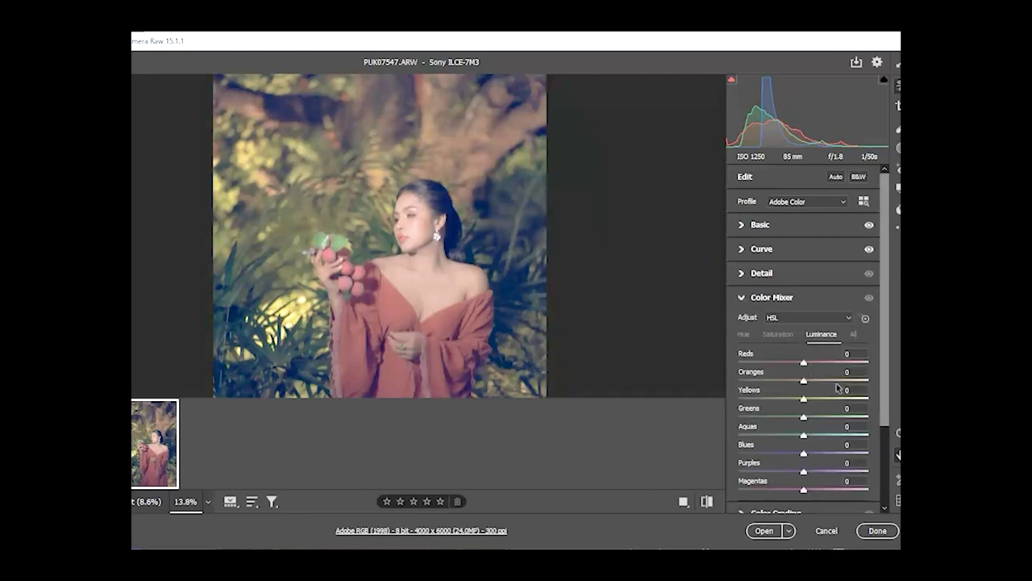
left_click(786, 340)
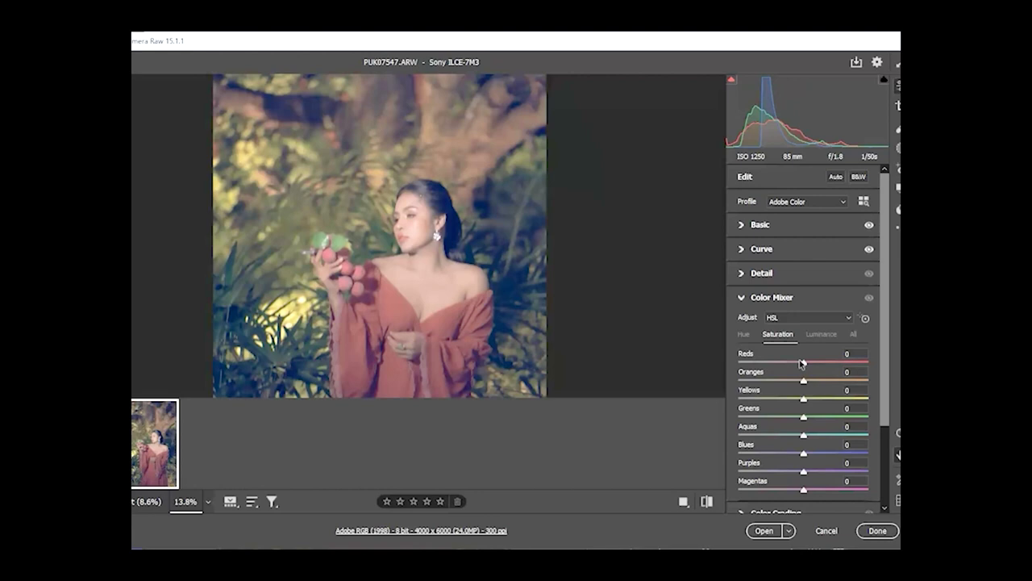
left_click_drag(802, 362, 710, 367)
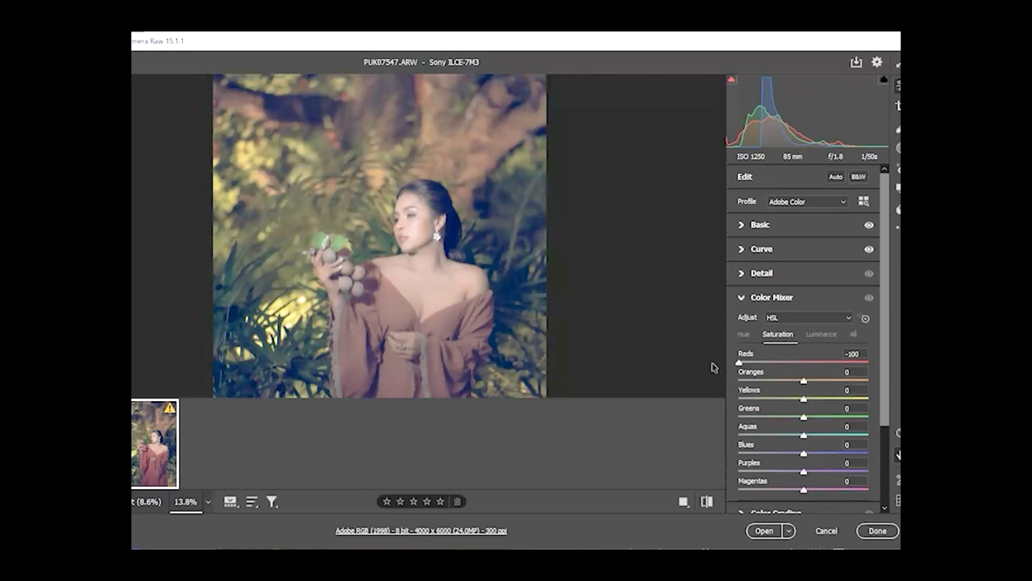
left_click_drag(712, 368, 764, 366)
left_click_drag(765, 364, 780, 365)
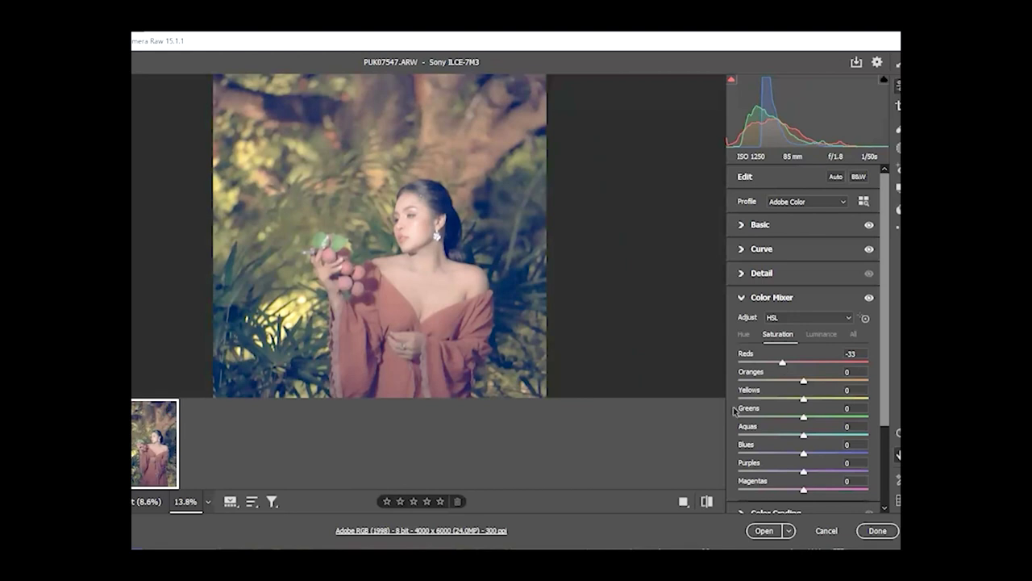
left_click_drag(803, 383, 796, 400)
mouse_move(802, 417)
left_mouse_down()
mouse_move(723, 417)
mouse_move(792, 416)
left_mouse_up()
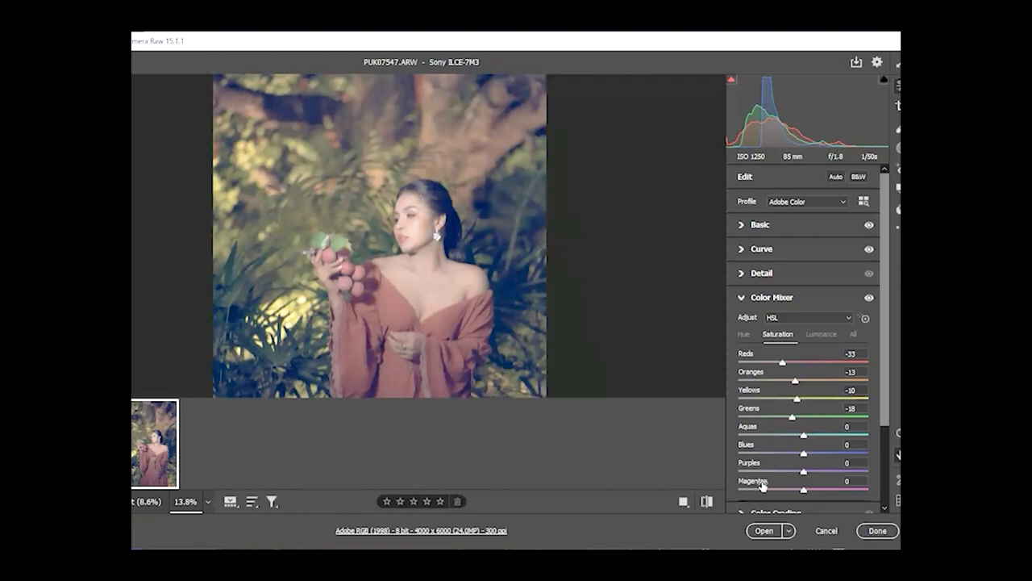
Shift the HSL hue of Yellows to -25, Greens to -29 and Aquas to -30.
left_click(749, 335)
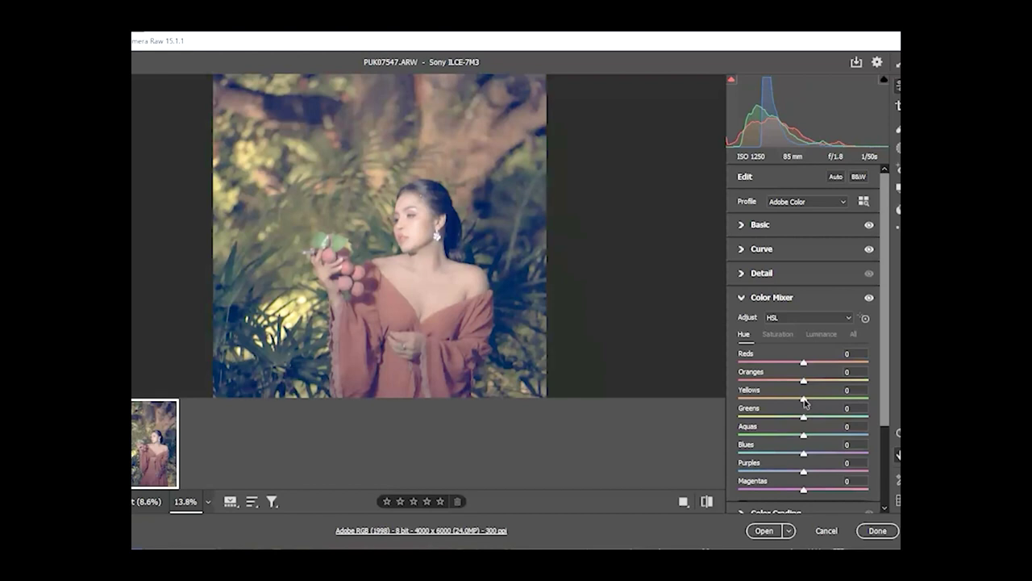
mouse_move(804, 398)
left_mouse_down()
mouse_move(768, 398)
mouse_move(782, 418)
mouse_move(769, 419)
mouse_move(783, 420)
mouse_move(787, 399)
left_mouse_up()
left_click_drag(804, 436, 773, 443)
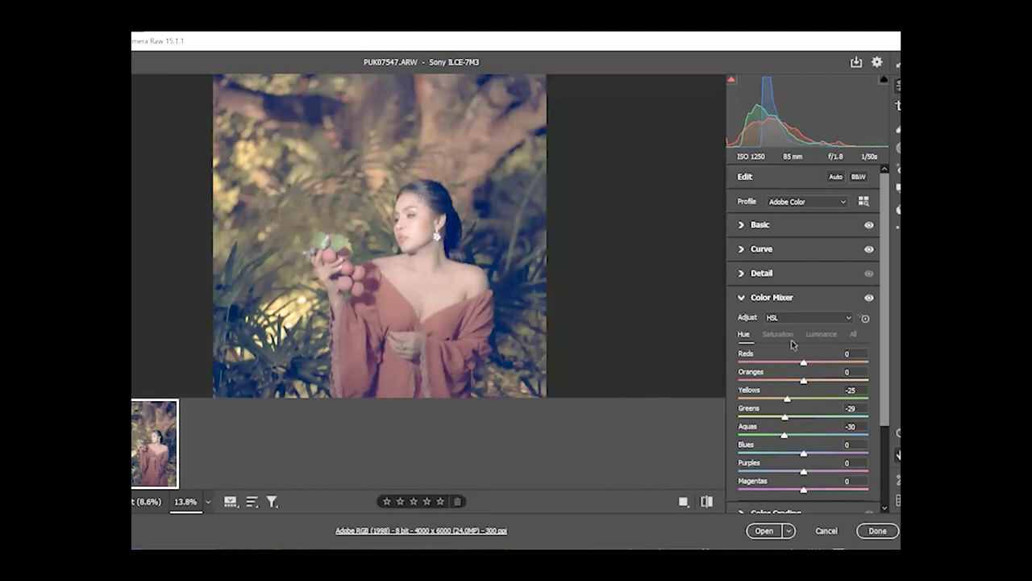
Set the HSL luminance of Reds to +18, Yellows to -35 and Greens to +7.
left_click(822, 333)
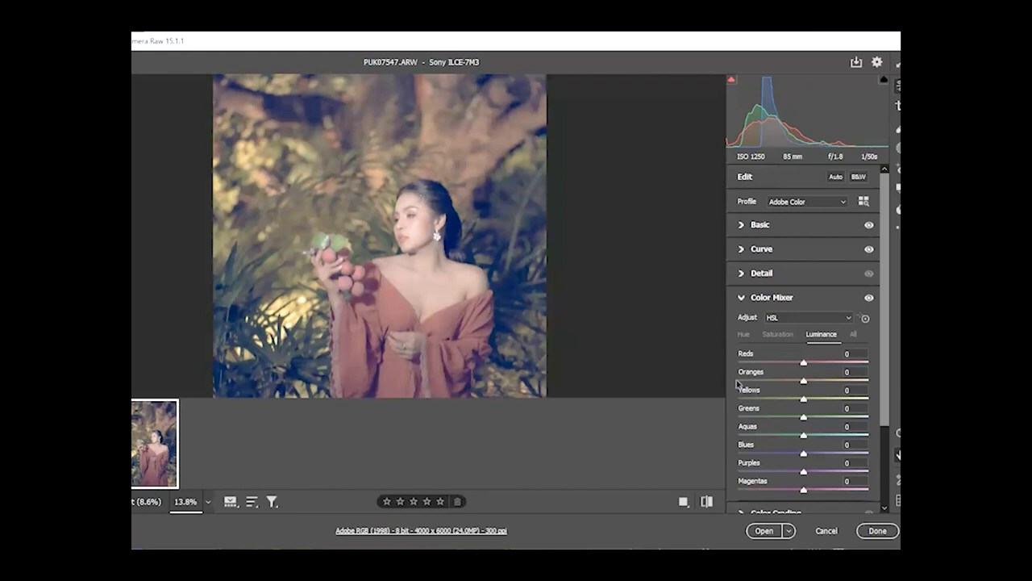
mouse_move(804, 364)
left_mouse_down()
mouse_move(863, 367)
mouse_move(823, 370)
left_mouse_up()
left_click_drag(803, 401, 784, 412)
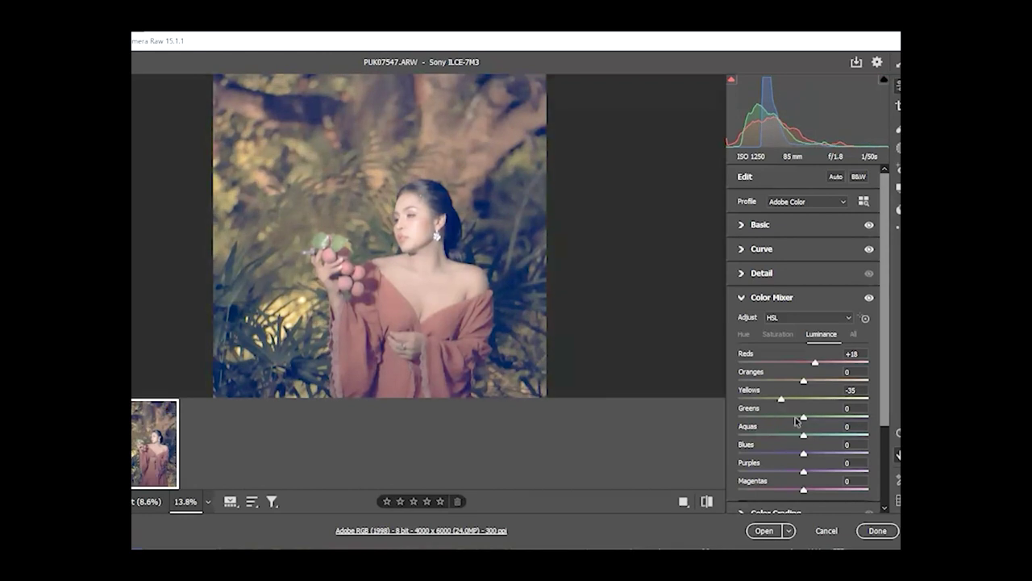
mouse_move(803, 418)
left_mouse_down()
mouse_move(829, 419)
mouse_move(807, 431)
left_mouse_up()
scroll(760, 415, "down", 3)
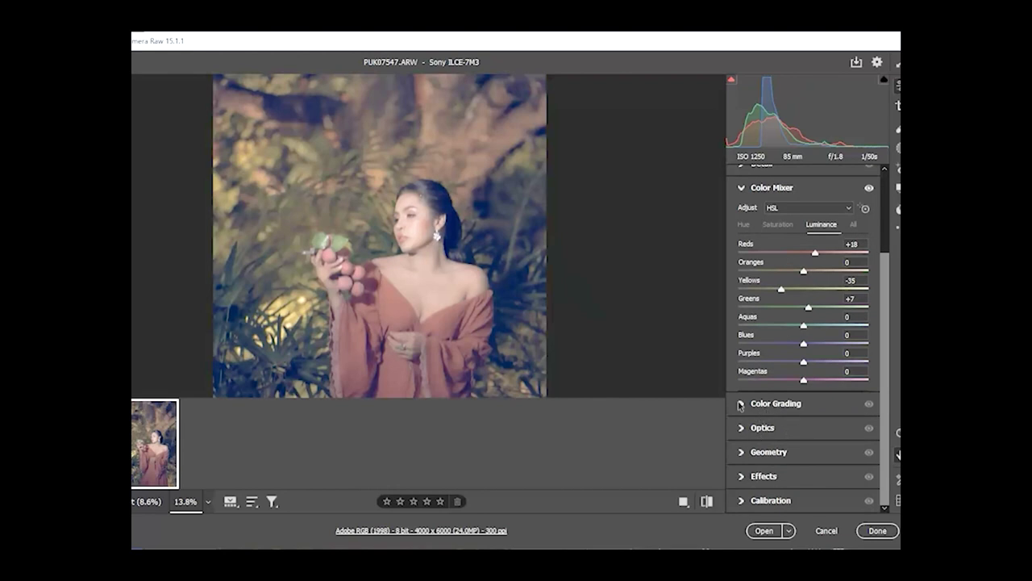
left_click(741, 407)
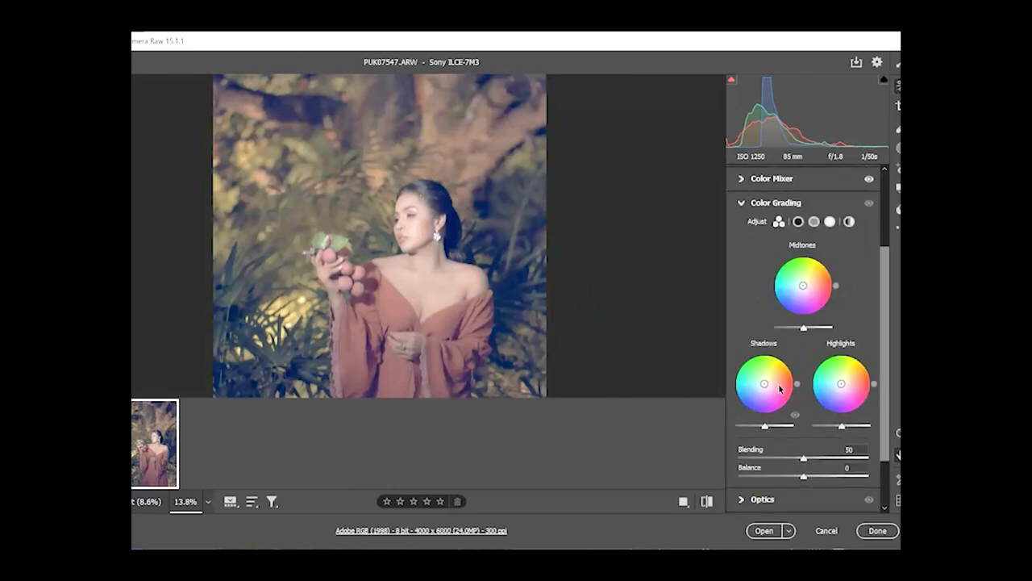
left_click(741, 203)
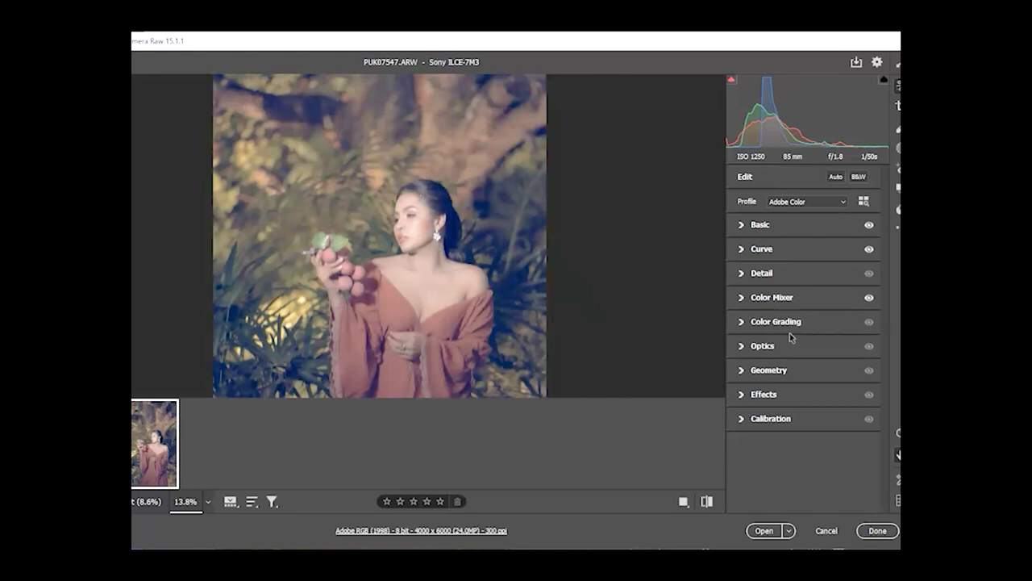
Correct the photo's perspective with a manual Vertical transformation of +17.
left_click(742, 371)
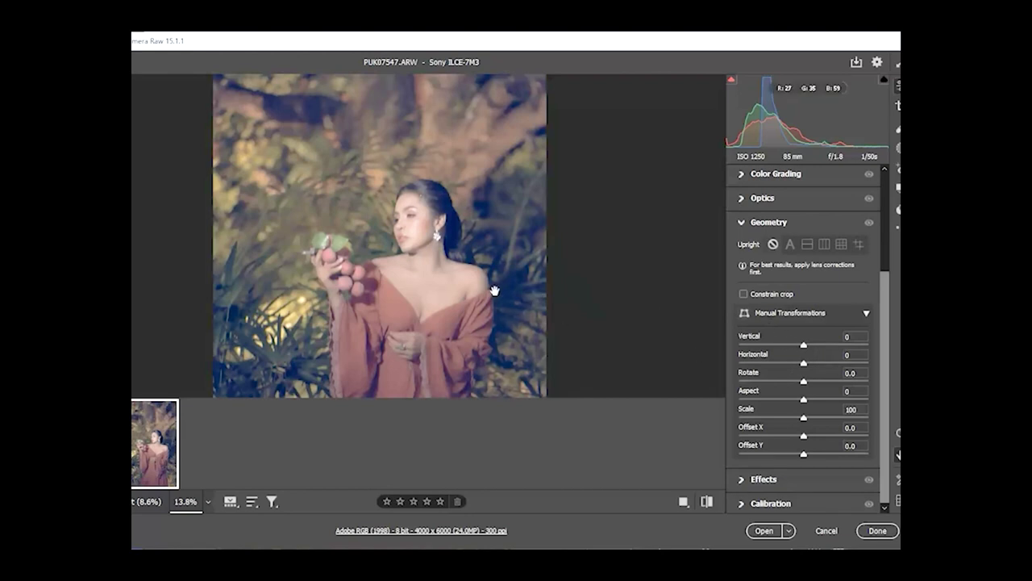
left_click_drag(494, 291, 457, 247)
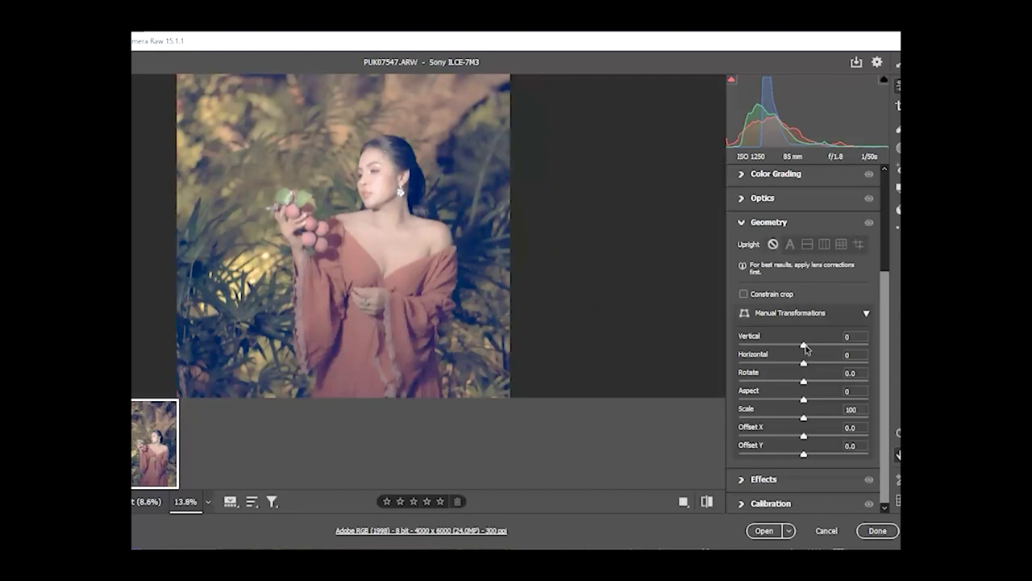
left_click_drag(804, 346, 817, 351)
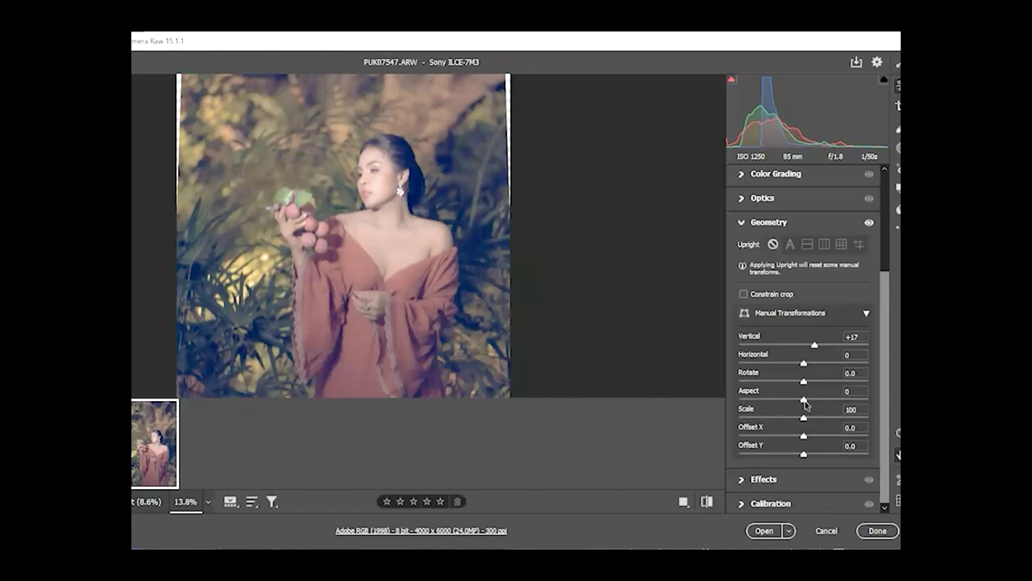
Set the manual geometry transformations to Aspect +4, Scale 116, Offset X -3.7 and Offset Y +10.3 so the photo fills the frame.
left_click_drag(804, 401, 807, 406)
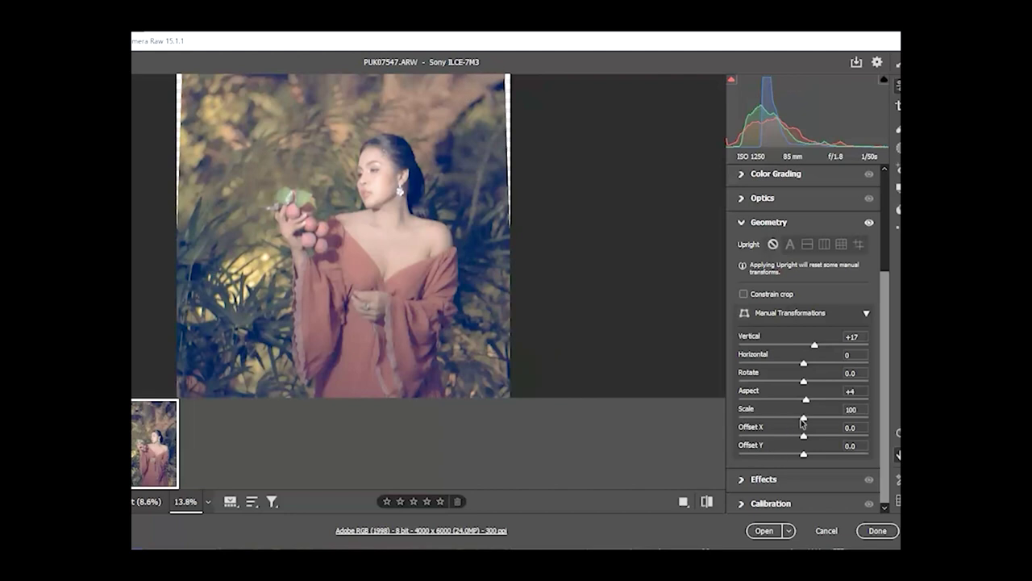
left_click_drag(803, 421, 808, 421)
left_click_drag(448, 258, 438, 380)
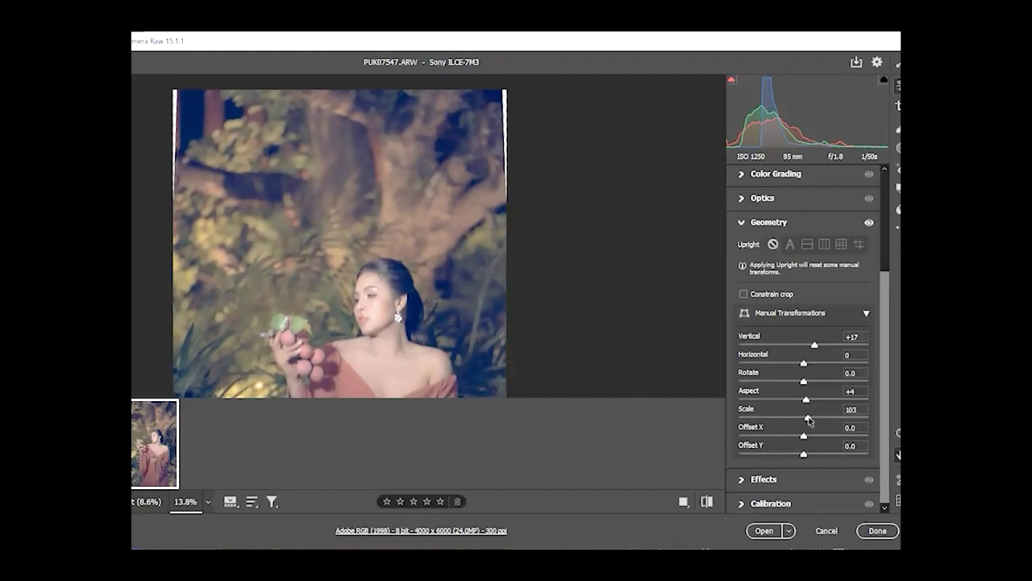
left_click_drag(808, 420, 813, 421)
left_click_drag(492, 334, 479, 199)
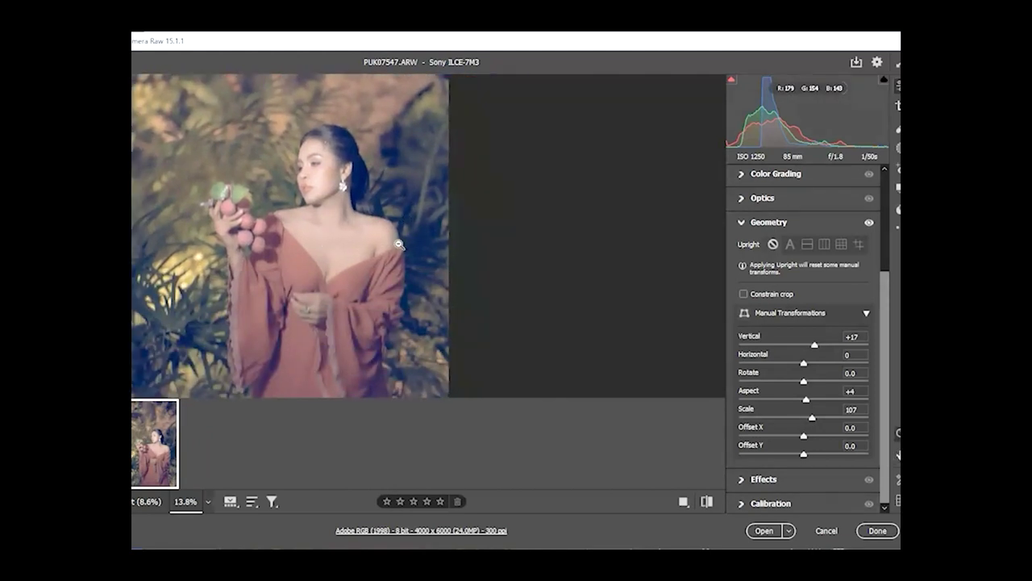
scroll(400, 256, "up", 3)
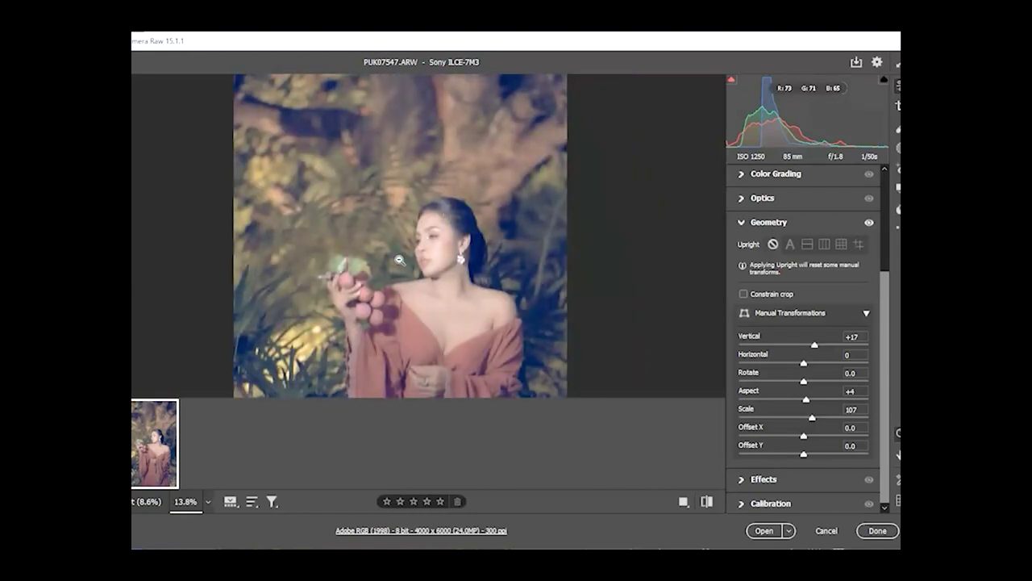
left_click(400, 259, "alt")
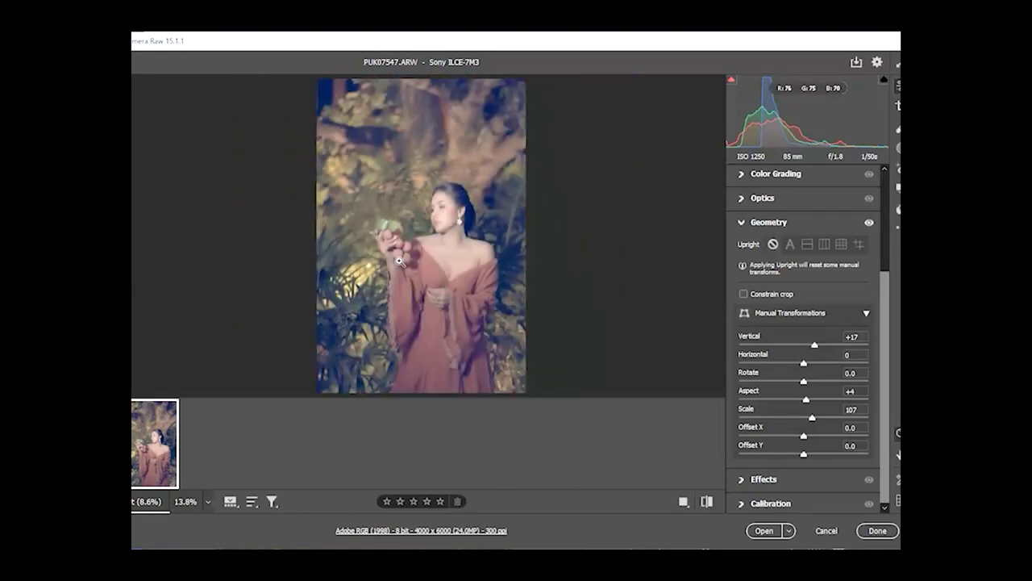
left_click(399, 260)
left_click(399, 259, "alt")
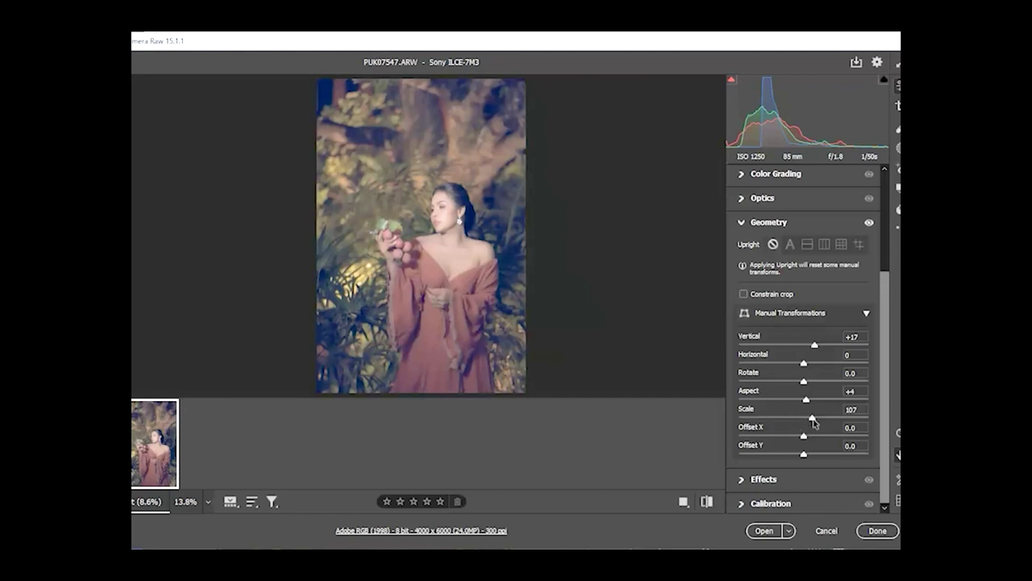
left_click_drag(813, 421, 825, 421)
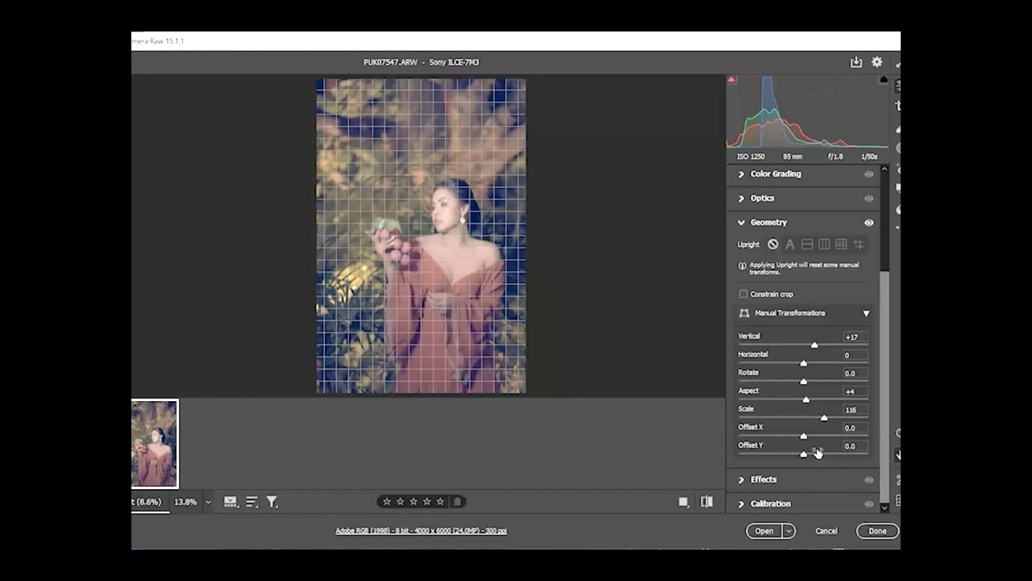
mouse_move(806, 439)
left_mouse_down()
mouse_move(797, 436)
mouse_move(811, 458)
left_mouse_up()
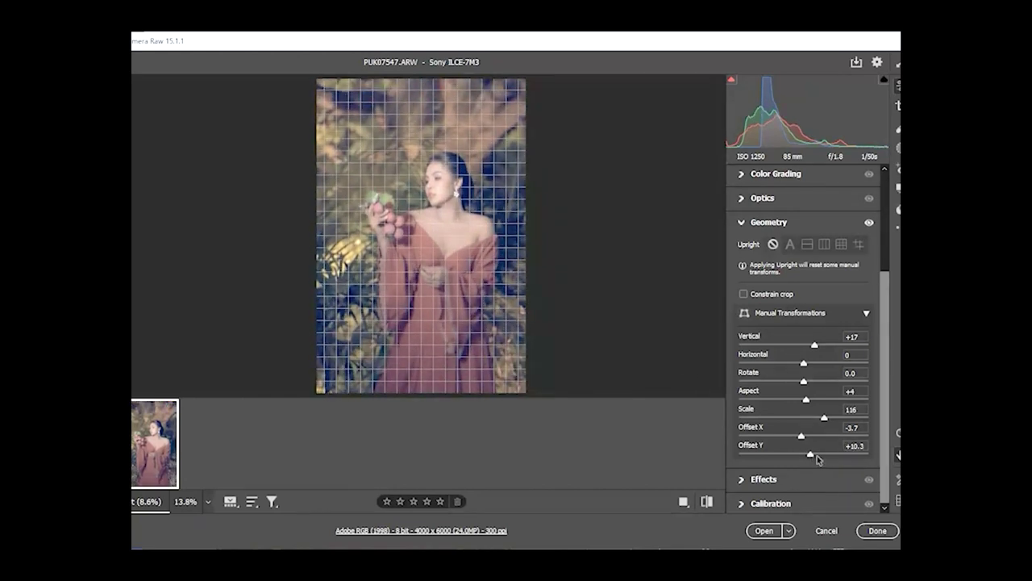
Darken the photo's edges with a Vignetting effect of -32.
left_click(742, 481)
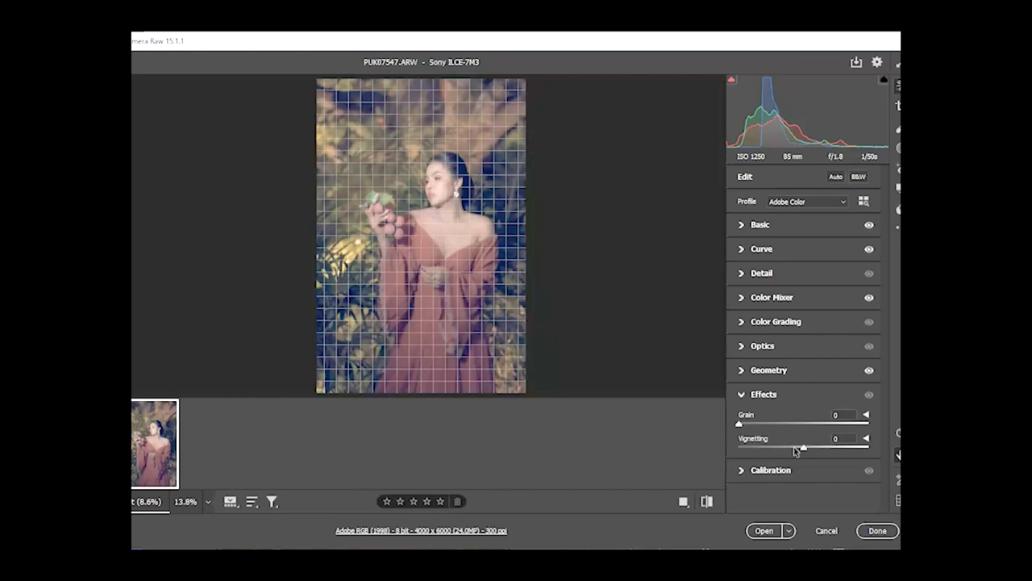
mouse_move(796, 451)
left_mouse_down()
mouse_move(779, 449)
mouse_move(824, 452)
mouse_move(783, 453)
left_mouse_up()
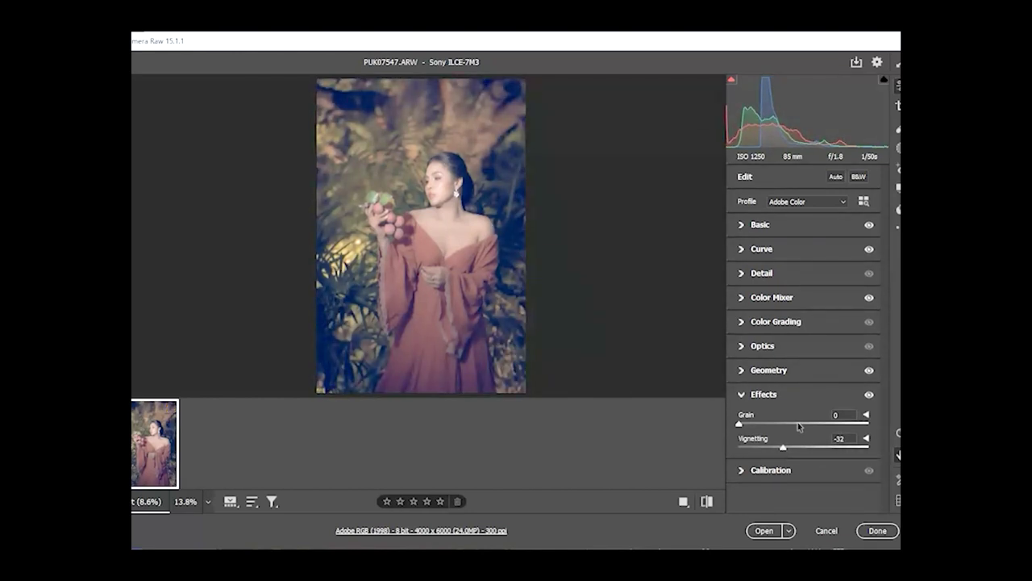
Refine the Basic adjustments to Exposure +1.00, Shadows +47, Whites +36, Texture -56 and Clarity -35.
left_click(750, 226)
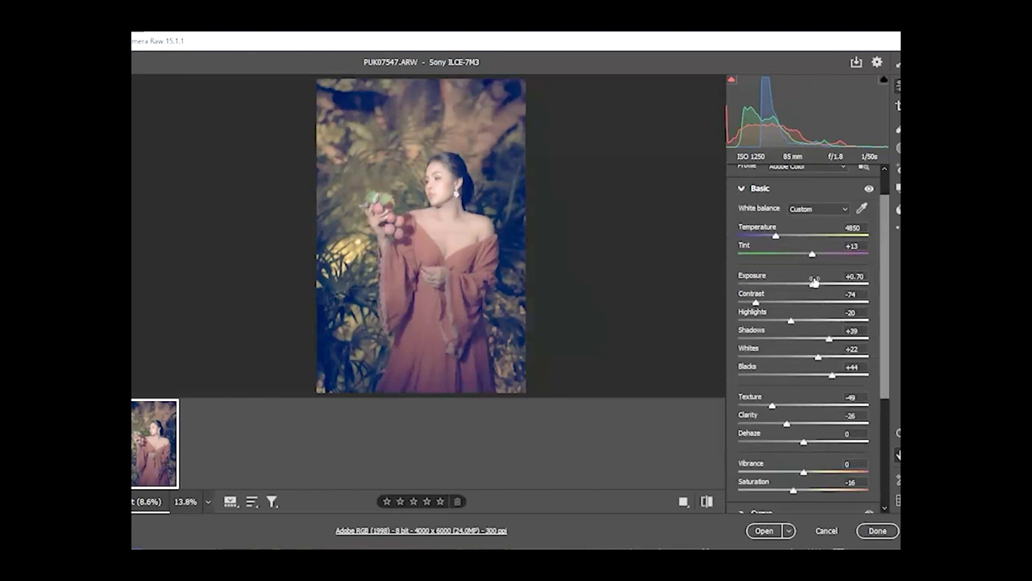
left_click_drag(811, 289, 814, 291)
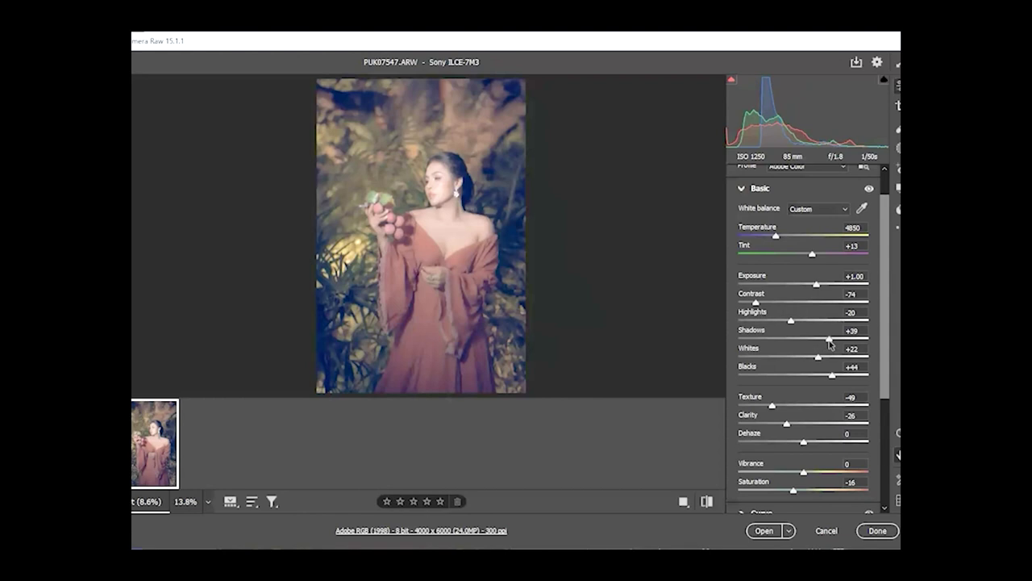
left_click_drag(830, 339, 831, 363)
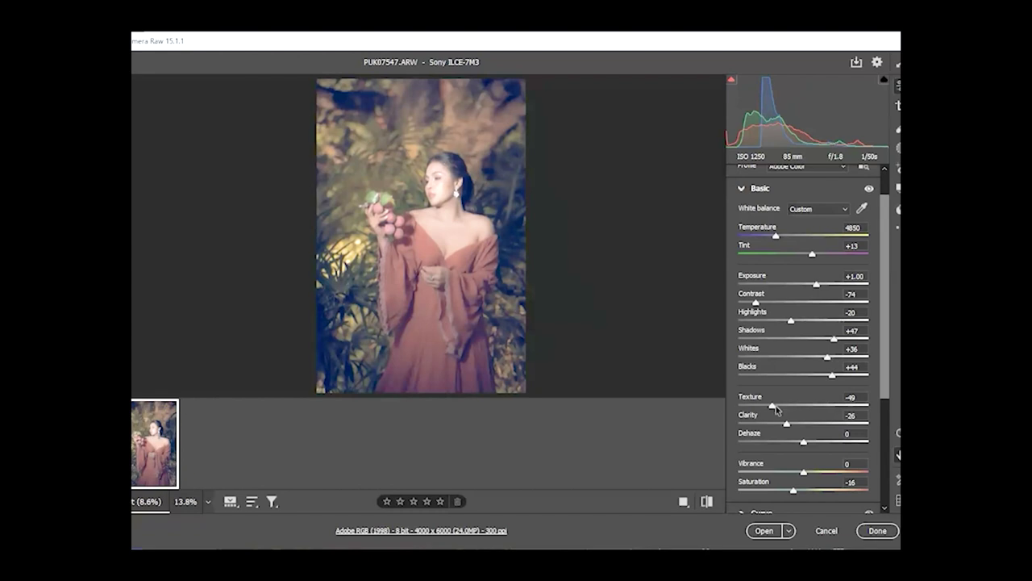
mouse_move(776, 406)
left_mouse_down()
mouse_move(767, 406)
mouse_move(781, 425)
left_mouse_up()
left_click(762, 532)
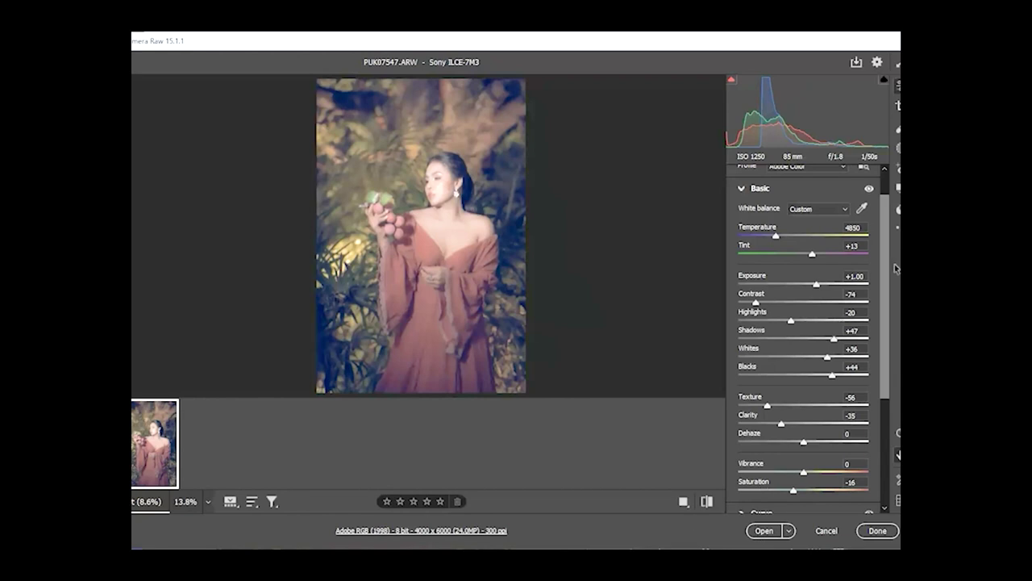
Open the save options for the edited photo, name the file okdnboin and choose the .jpg file extension.
left_click(857, 64)
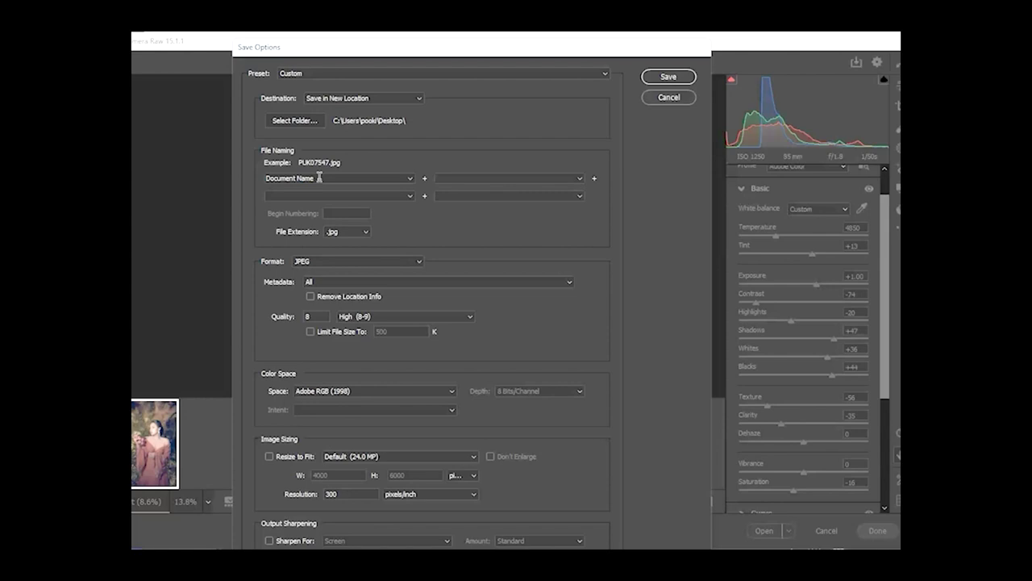
left_click_drag(319, 177, 219, 183)
type("okdnboin")
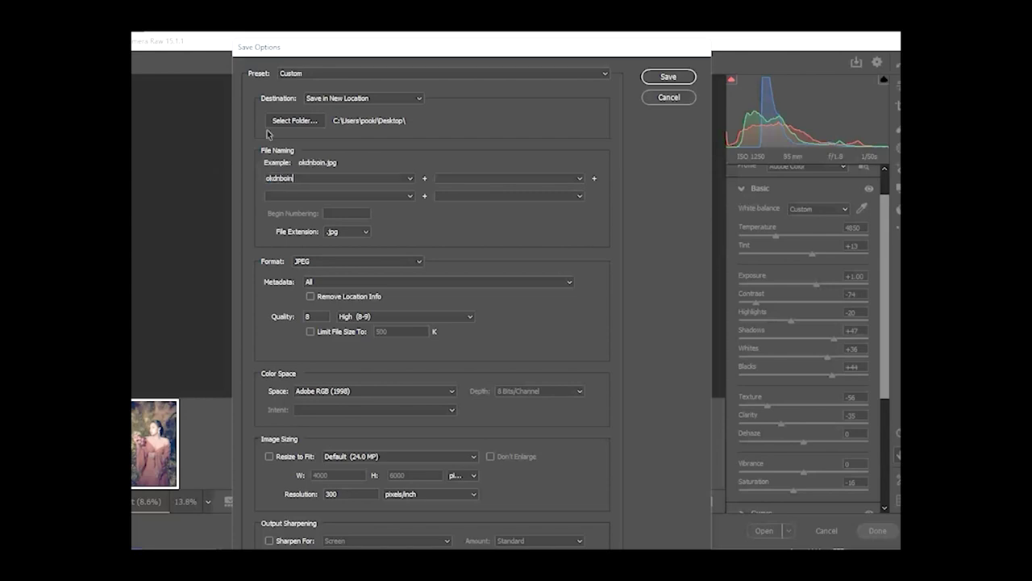
left_click(339, 232)
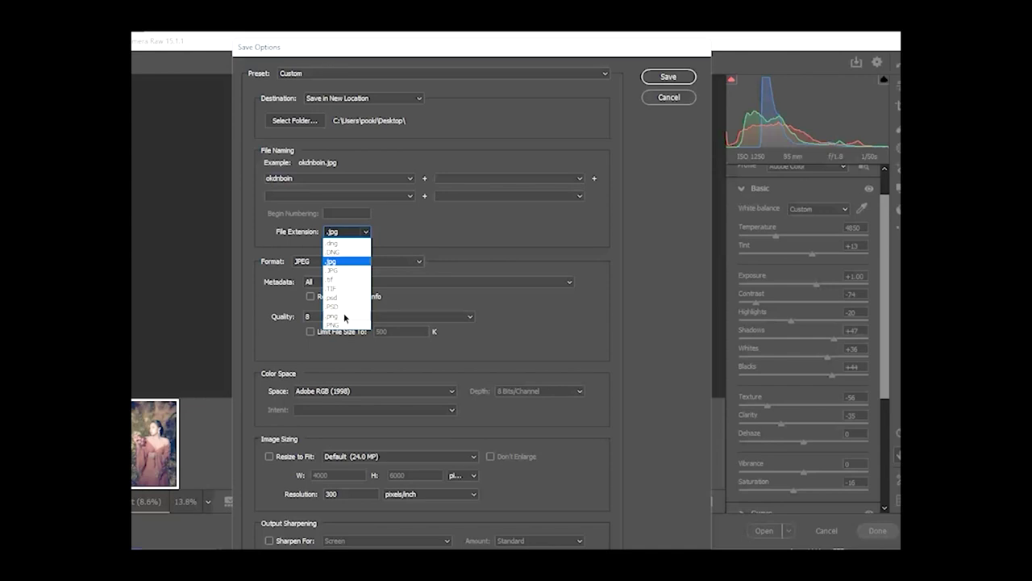
left_click(344, 263)
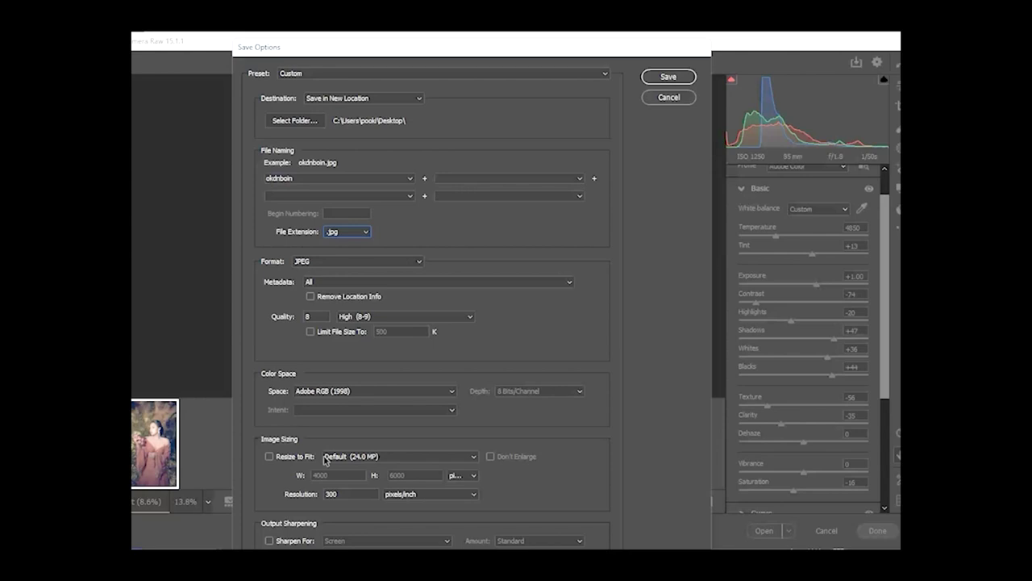
Enable Resize to Fit in the save options' image sizing and choose a sizing mode.
left_click(271, 457)
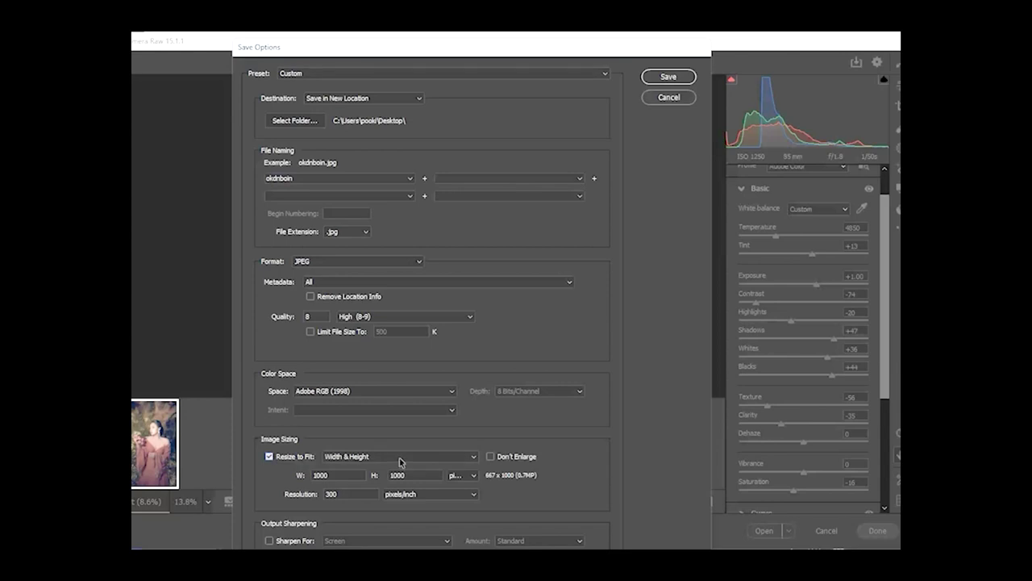
left_click(400, 460)
left_click(374, 516)
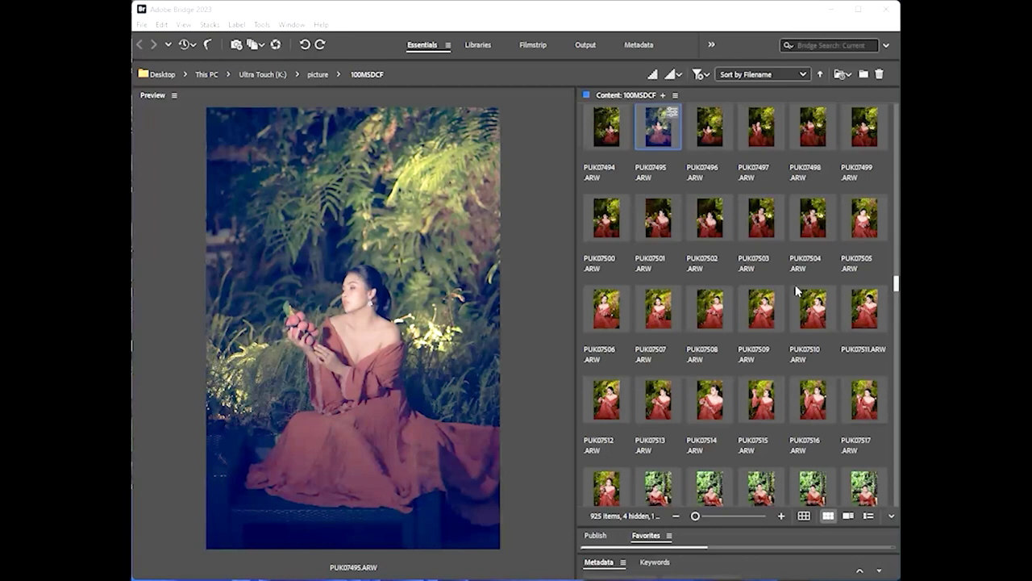
In Adobe Bridge, select the photos from PUK07494.ARW through PUK07523.ARW and open them all in Camera Raw.
left_click(612, 137)
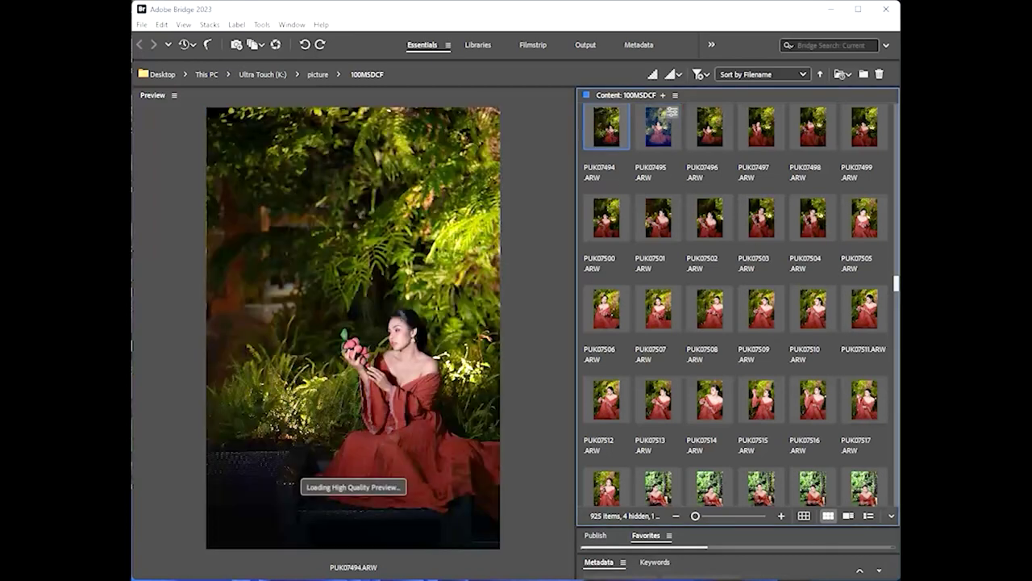
left_click(879, 493, "ctrl")
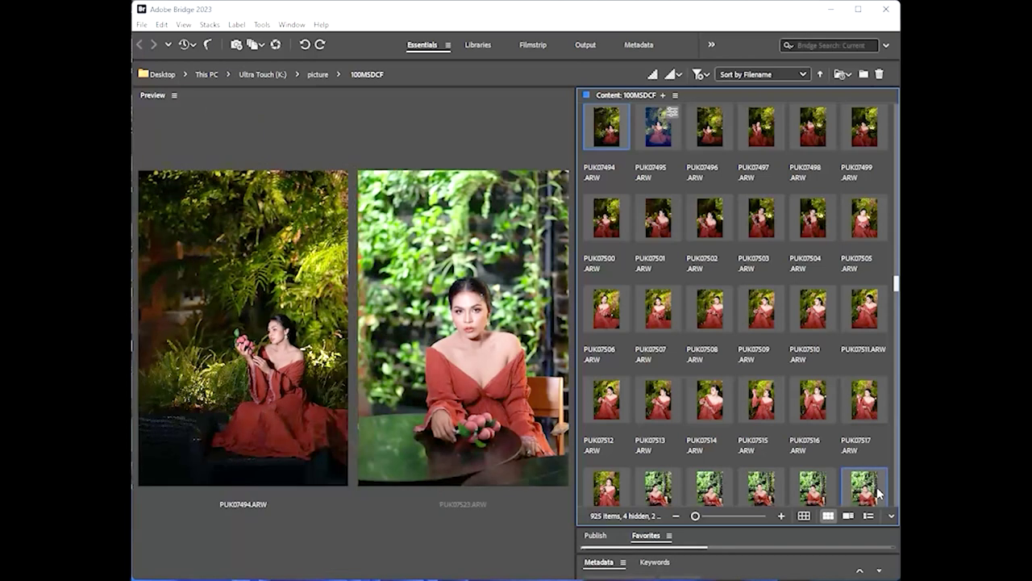
left_click(653, 134)
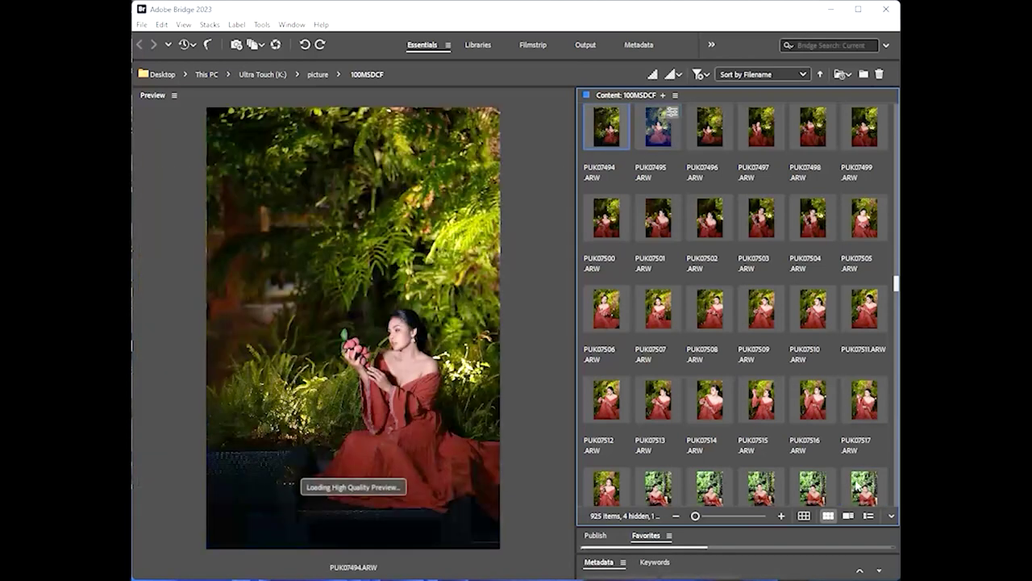
key("ctrl+a")
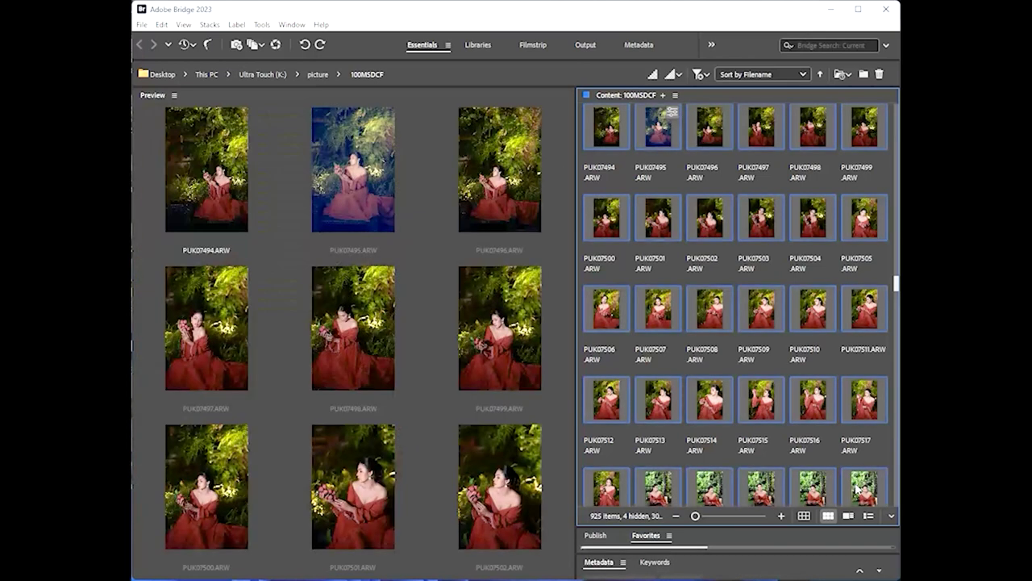
right_click(822, 395)
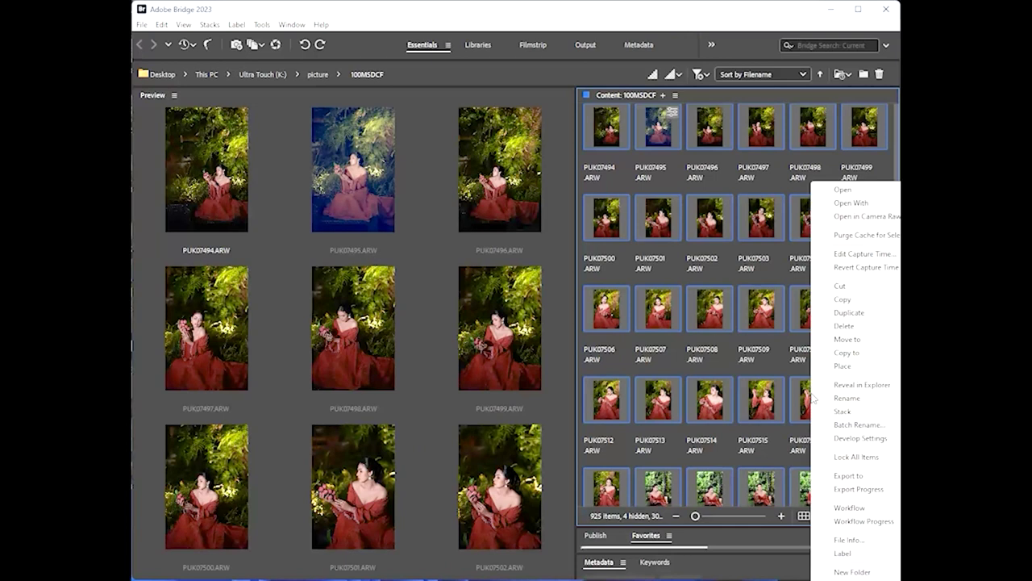
left_click(869, 216)
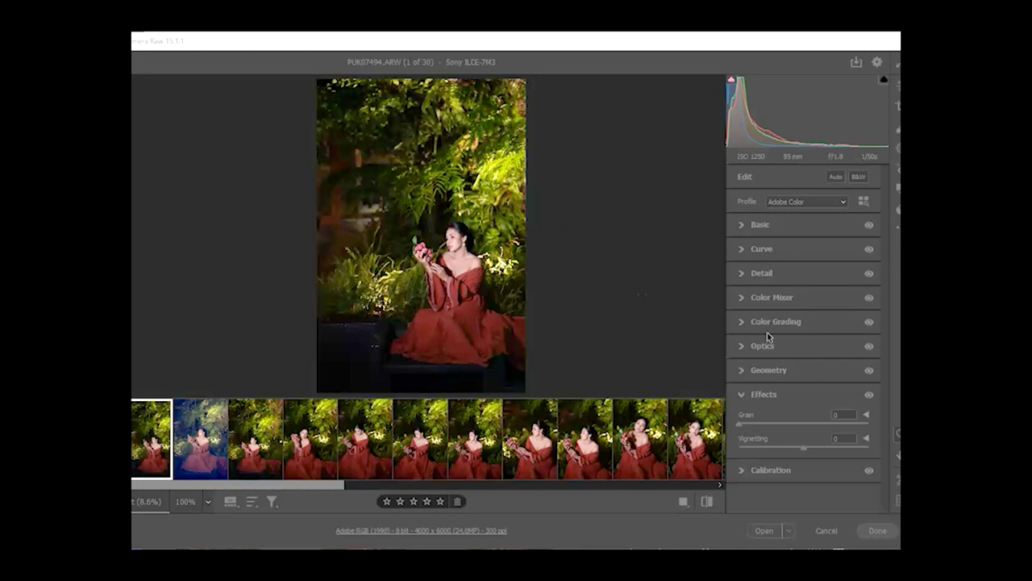
left_click(159, 449)
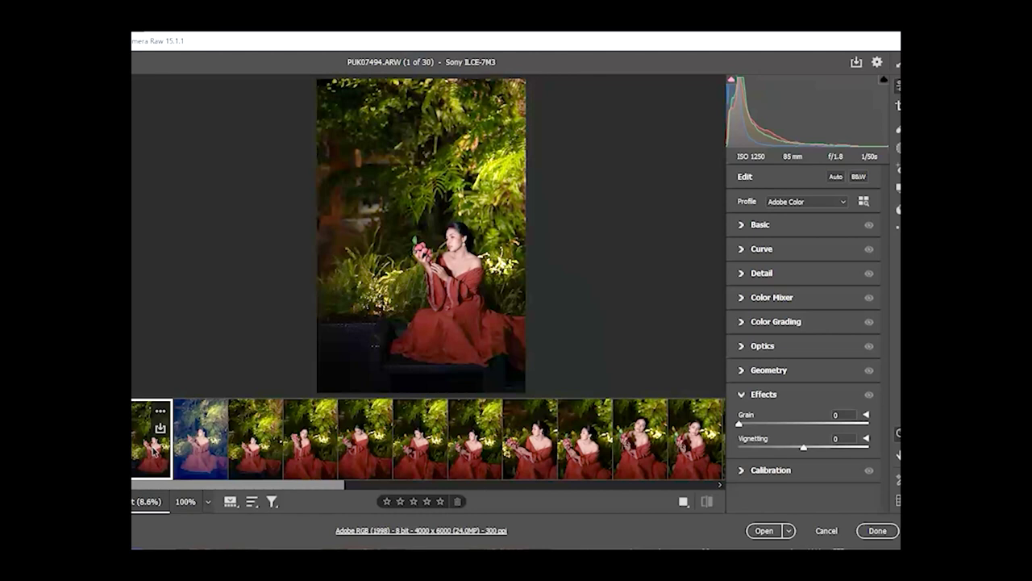
key("ctrl+s")
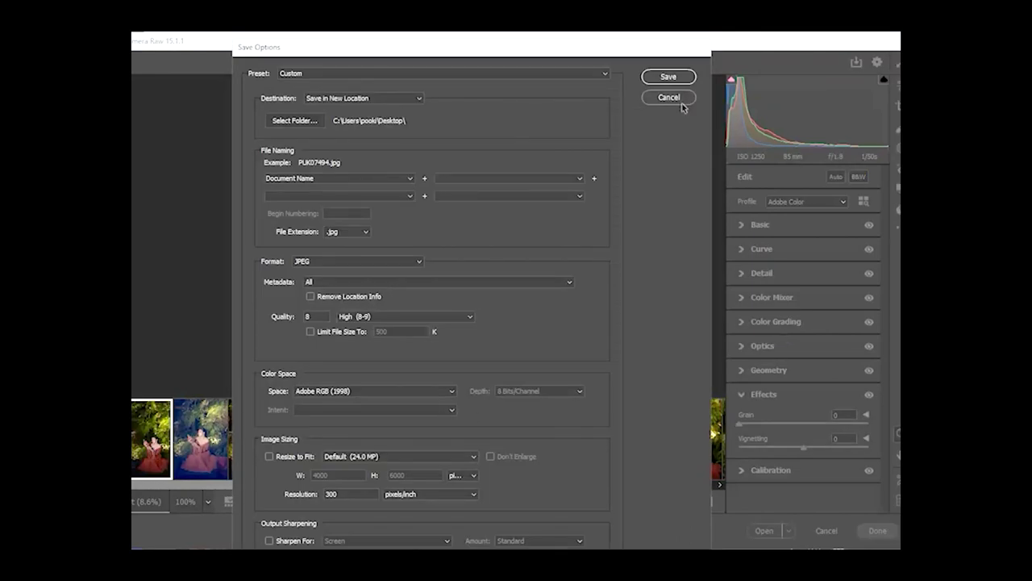
left_click(677, 100)
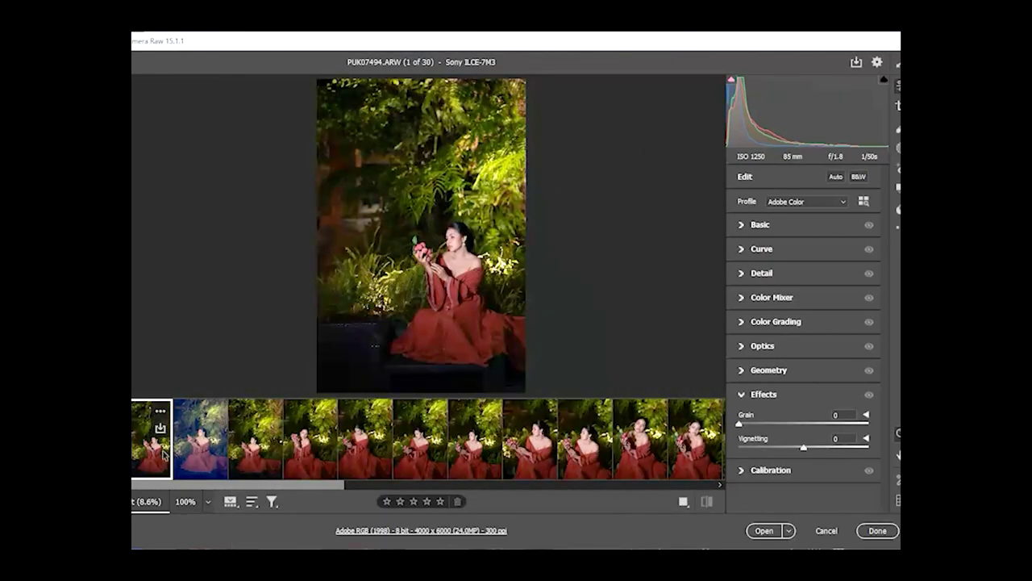
Select all the opened photos in the filmstrip and set their shared Exposure to -1.05.
key("ctrl+a")
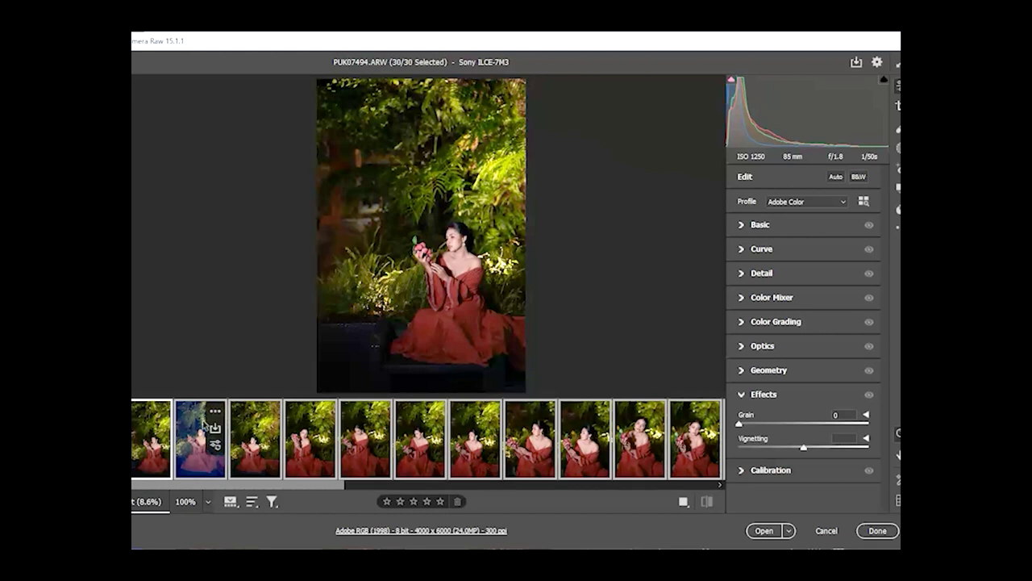
left_click(742, 227)
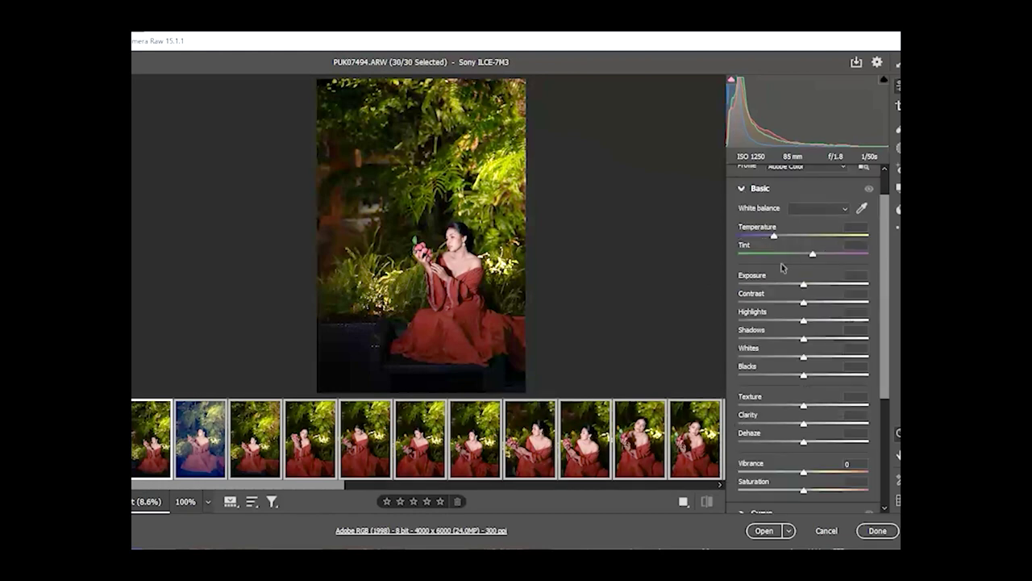
left_click_drag(808, 283, 852, 286)
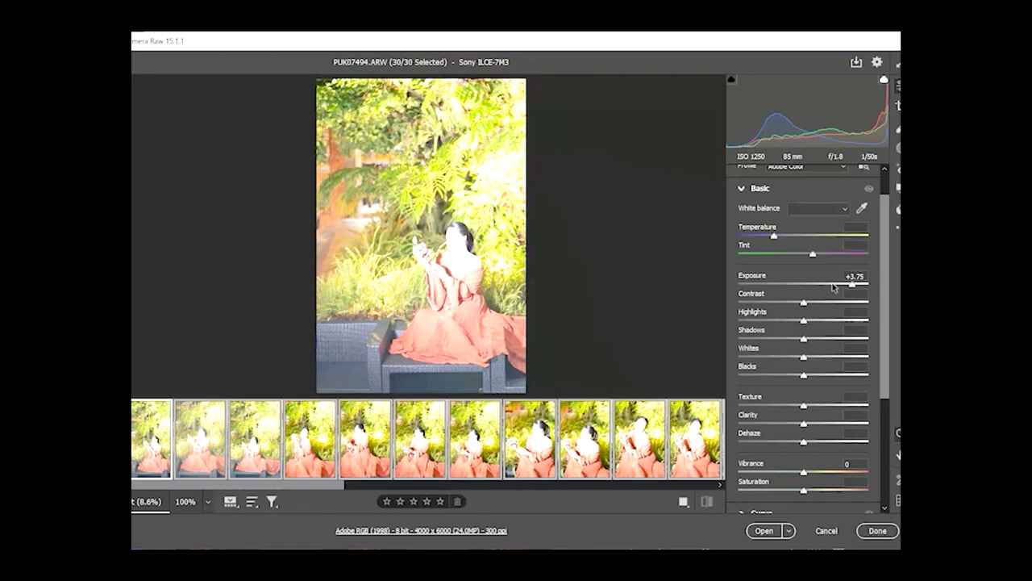
left_click_drag(834, 290, 789, 284)
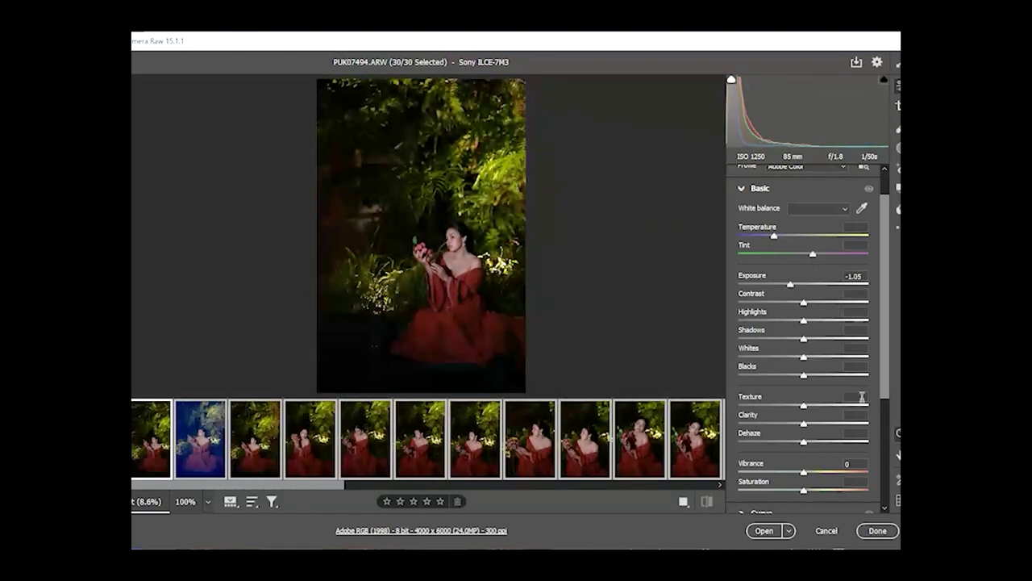